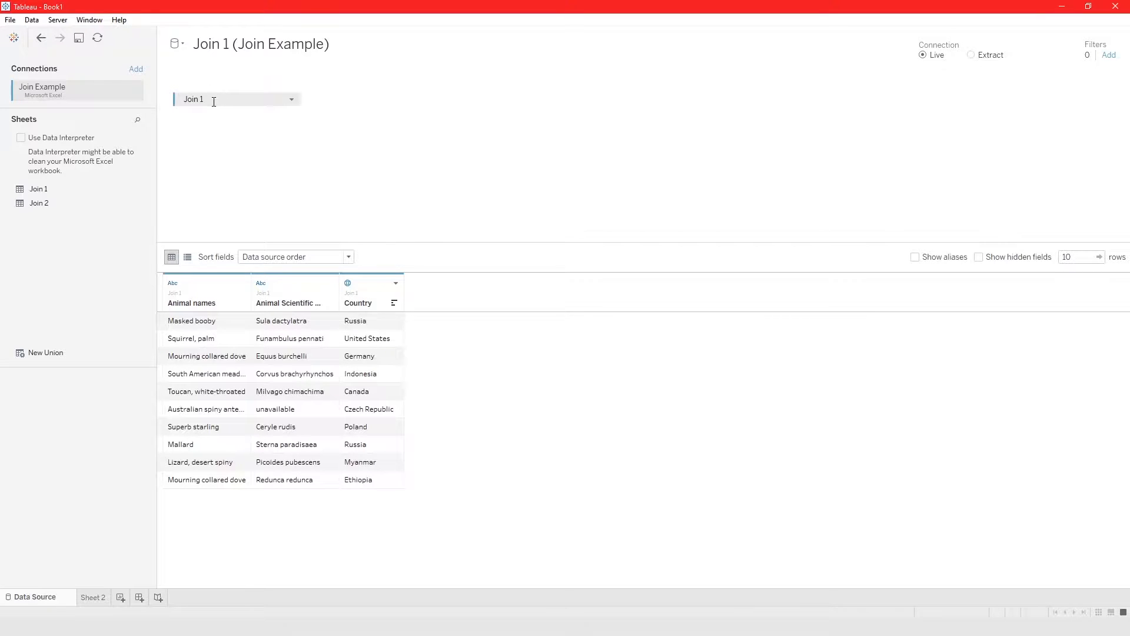
Replace the Join 1 table on the canvas with Join 2 and look through its rows
{"action": "left_click_drag", "start_coordinate": [184, 101], "coordinate": [318, 159]}
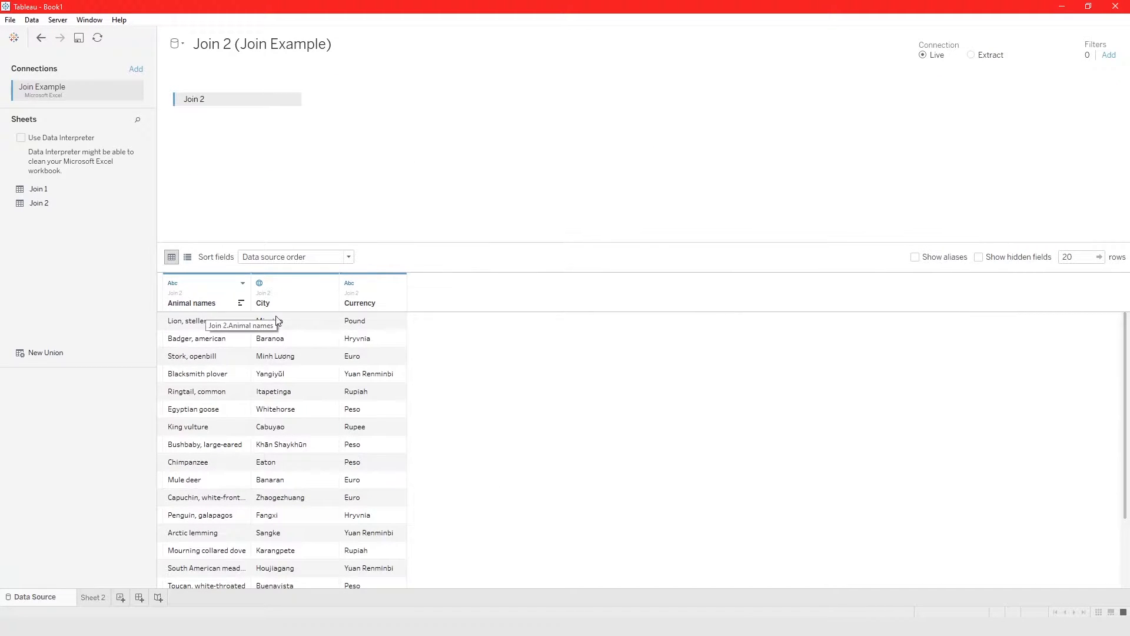
{"action": "scroll", "coordinate": [553, 408], "scroll_direction": "down", "scroll_amount": 3}
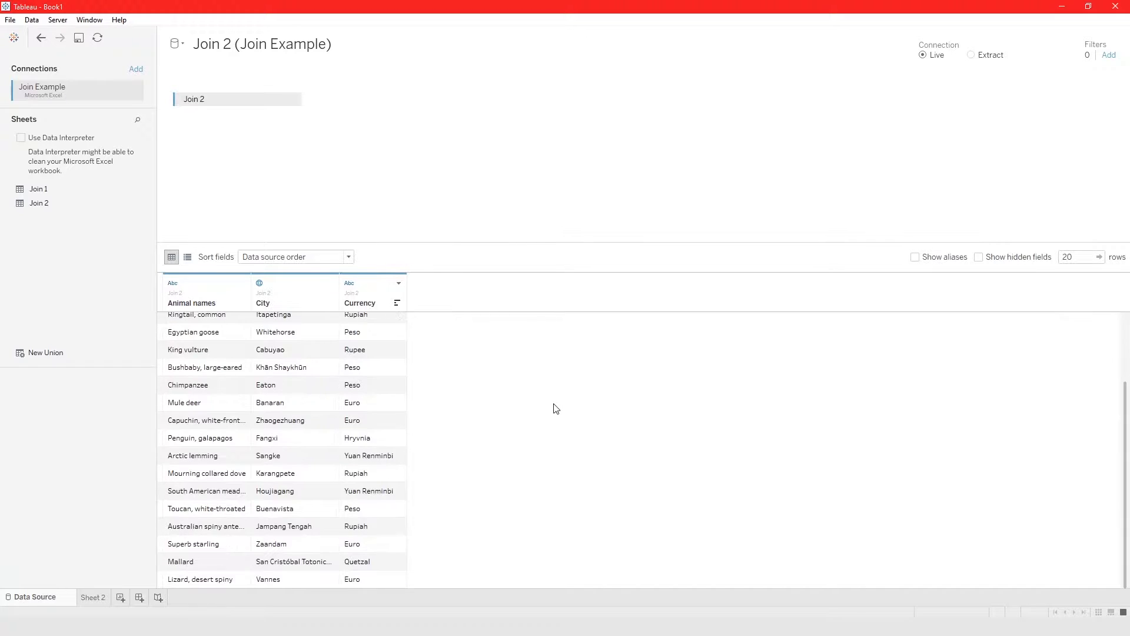
{"action": "scroll", "coordinate": [554, 408], "scroll_direction": "up", "scroll_amount": 3}
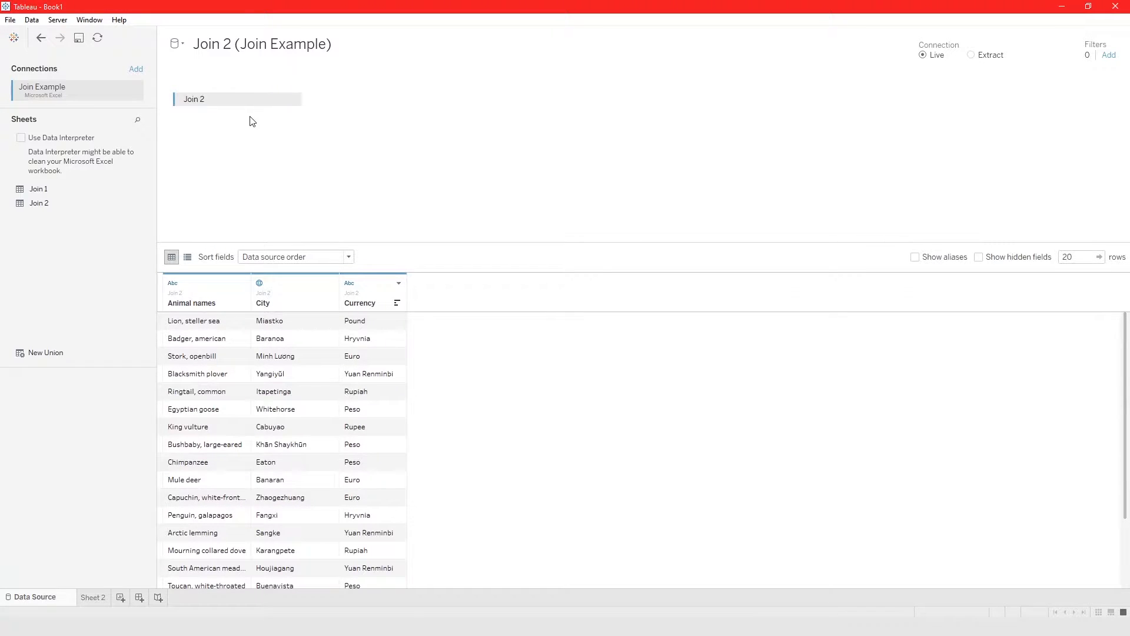
Remove Join 2 from the canvas and add the Join 1 table in its place
{"action": "left_click_drag", "start_coordinate": [222, 96], "coordinate": [83, 260]}
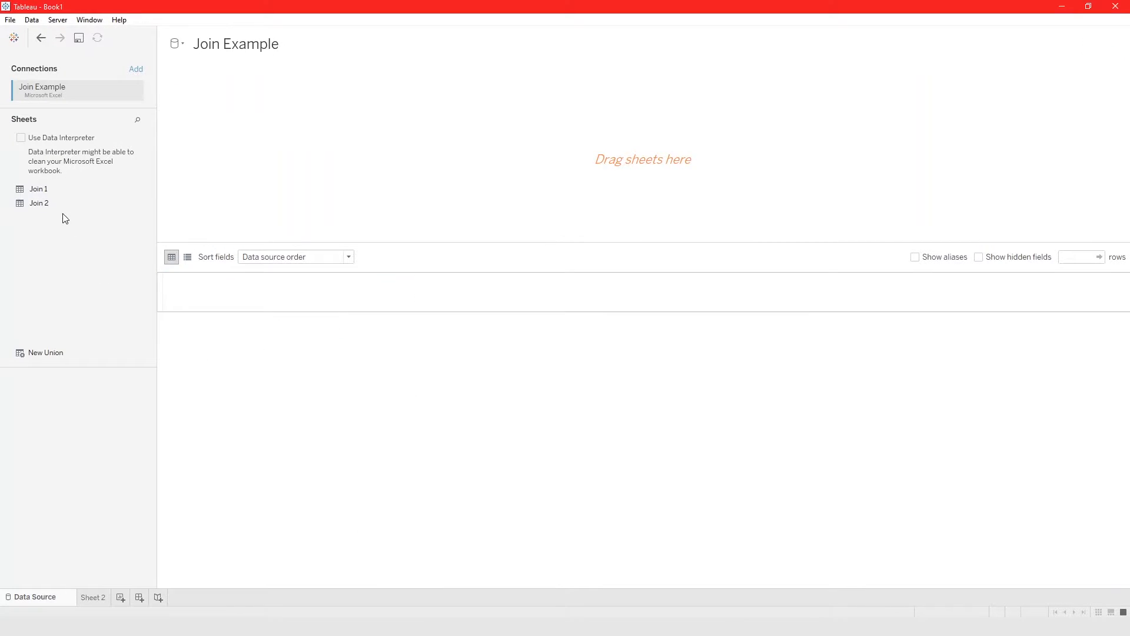
{"action": "left_click_drag", "start_coordinate": [48, 194], "coordinate": [265, 177]}
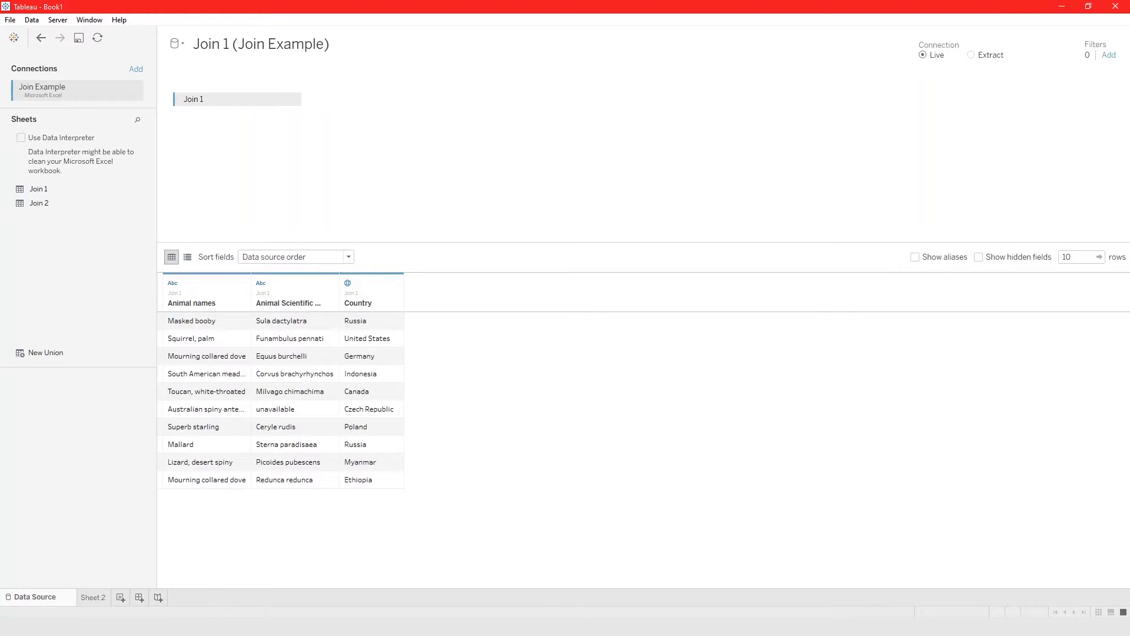
Switch to LibreOffice Calc, compare the Join 1 and Join 2 sheets of Join Example.xlsx, and close the workbook
{"action": "key", "text": "alt+Tab"}
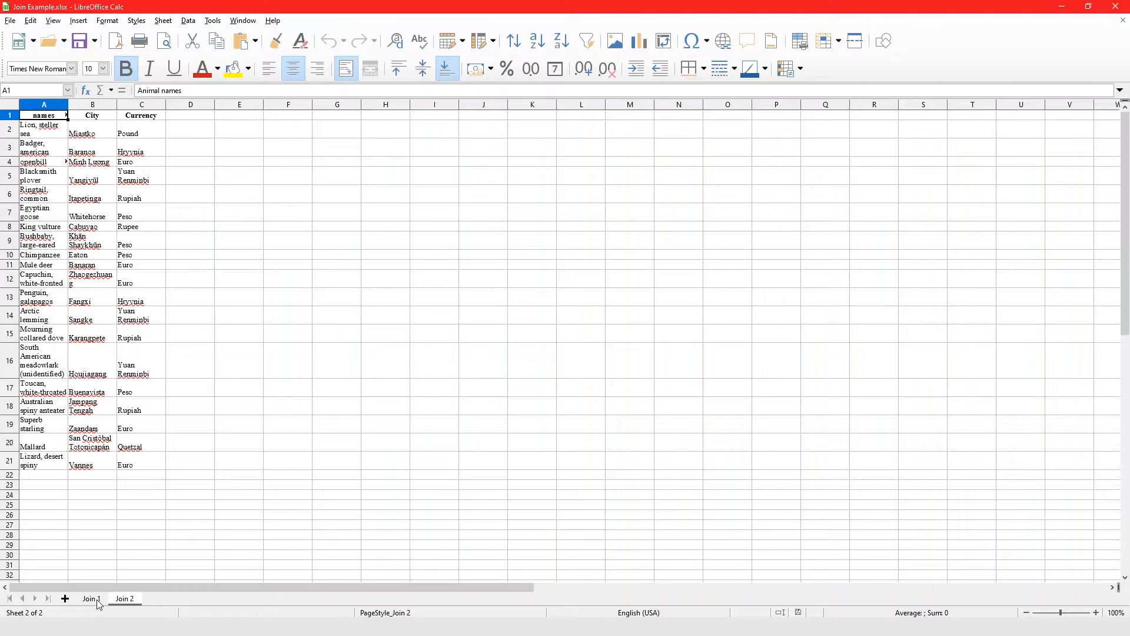
{"action": "left_click", "coordinate": [93, 598]}
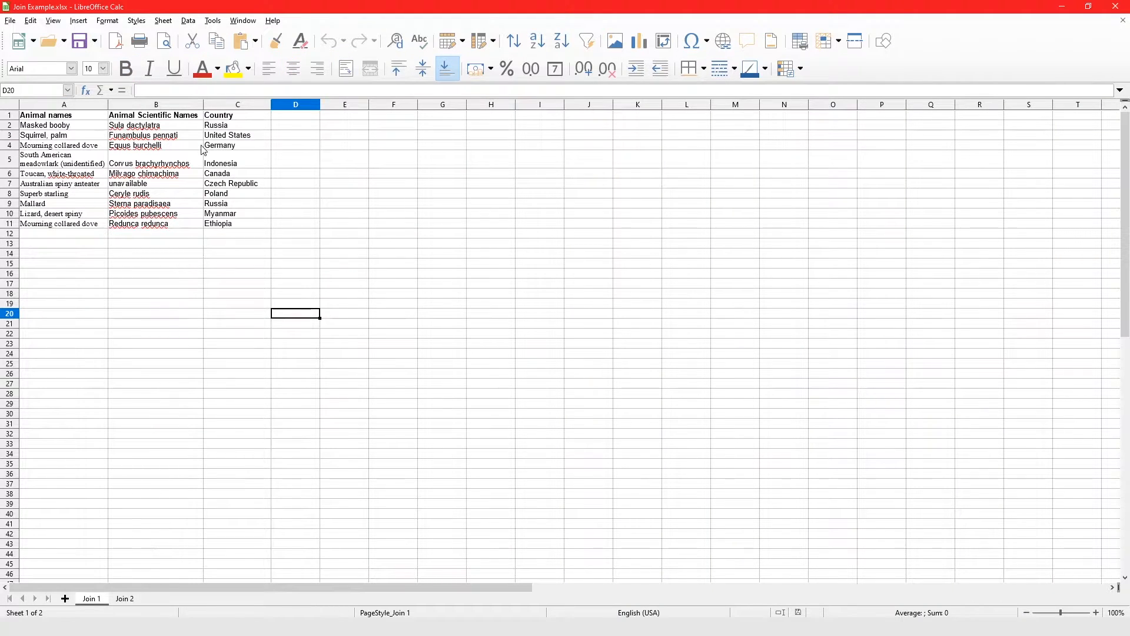
{"action": "left_click", "coordinate": [126, 599]}
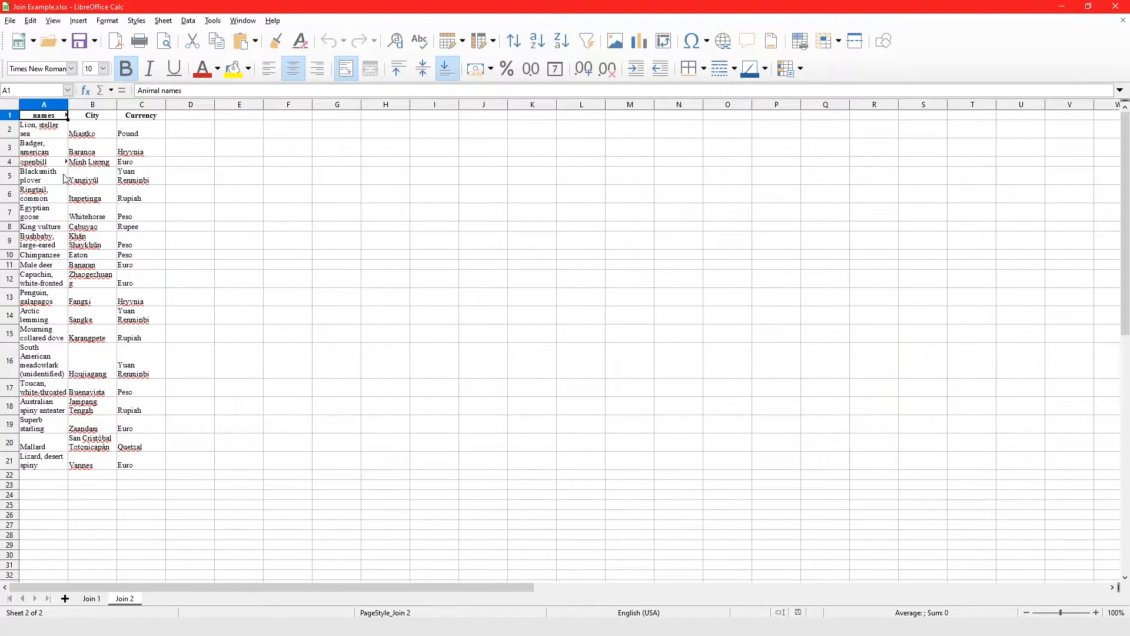
{"action": "left_click", "coordinate": [92, 599]}
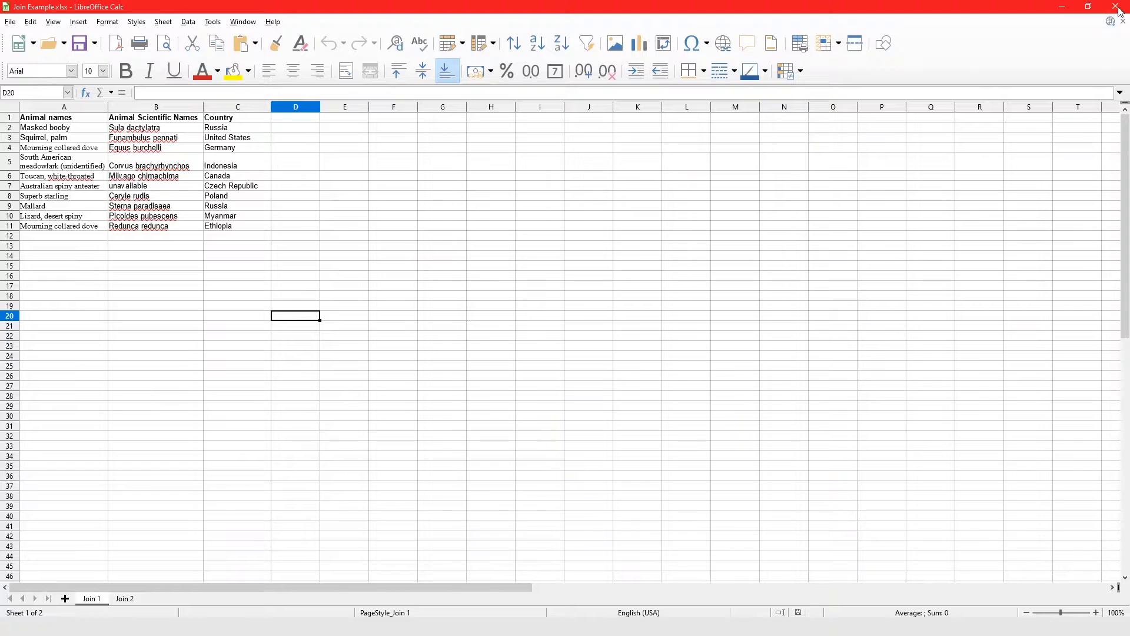
{"action": "left_click", "coordinate": [1117, 7]}
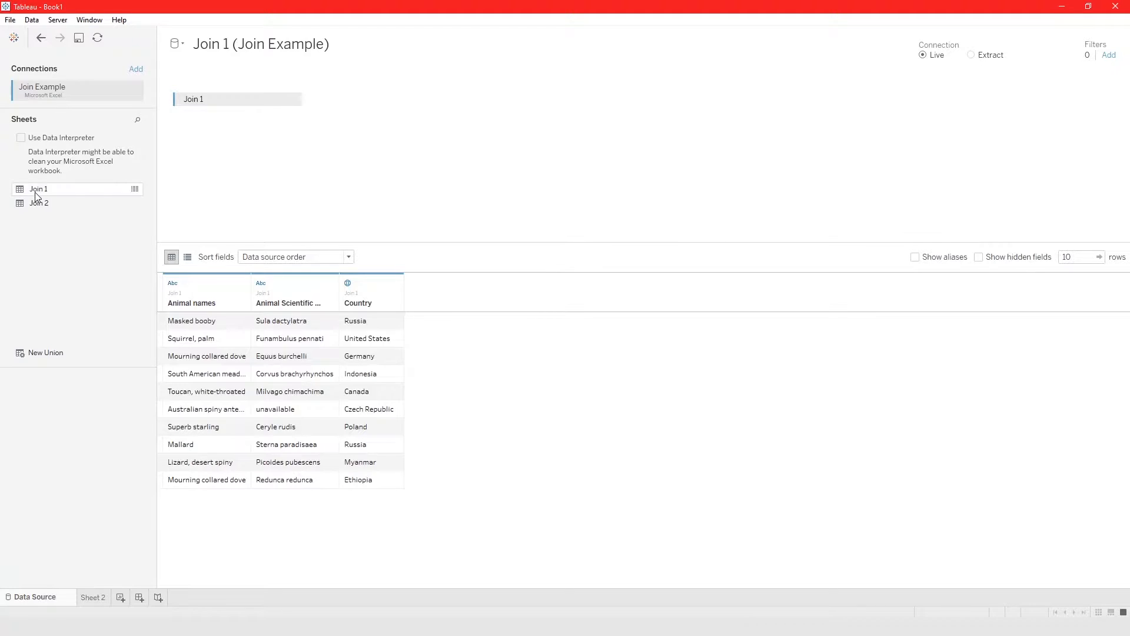
Add the Join 2 table beside Join 1 on the canvas to join the two tables
{"action": "left_click_drag", "start_coordinate": [32, 209], "coordinate": [343, 114]}
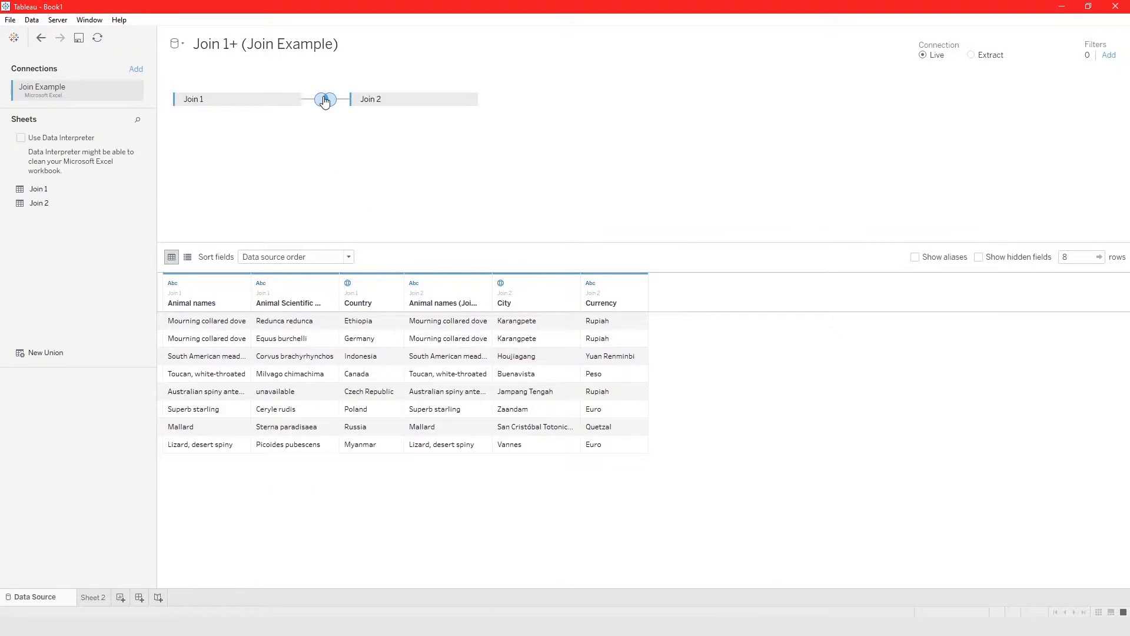
{"action": "mouse_move", "coordinate": [325, 100]}
View the source data of the Join 2 table and of the Join 1 table
{"action": "left_click", "coordinate": [134, 203]}
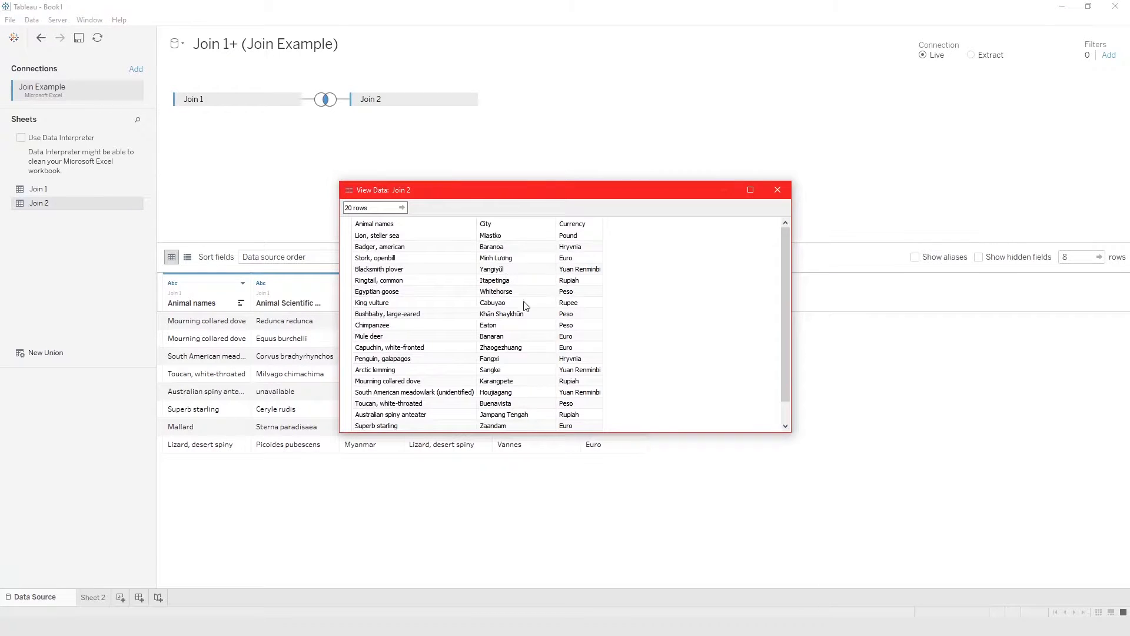
{"action": "scroll", "coordinate": [525, 305], "scroll_direction": "down", "scroll_amount": 1}
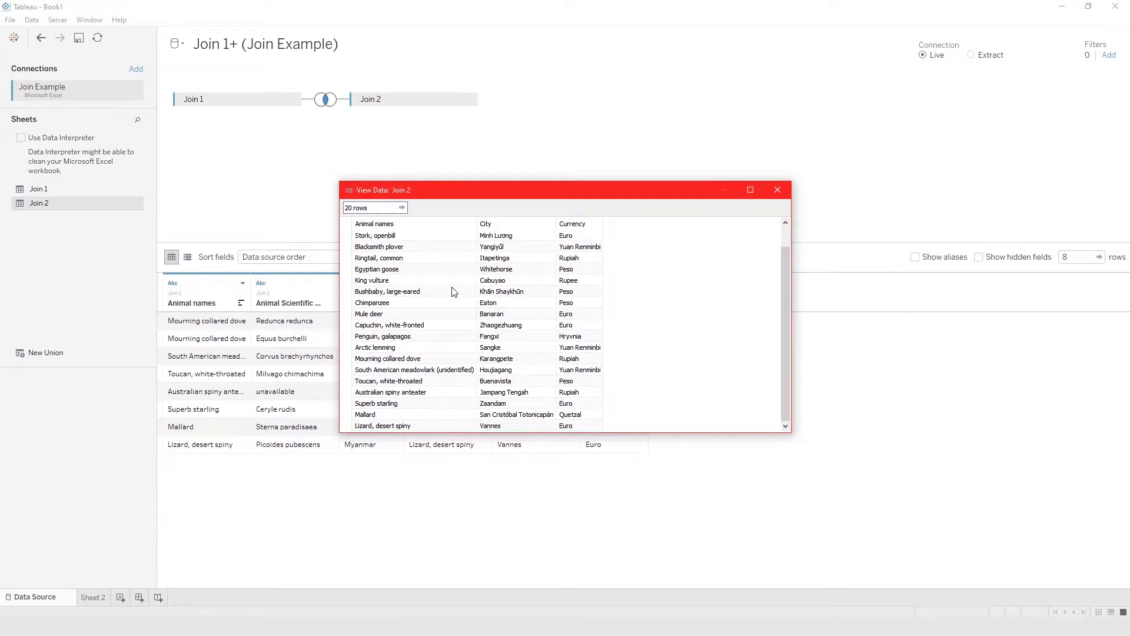
{"action": "scroll", "coordinate": [454, 291], "scroll_direction": "up", "scroll_amount": 1}
{"action": "left_click", "coordinate": [777, 189]}
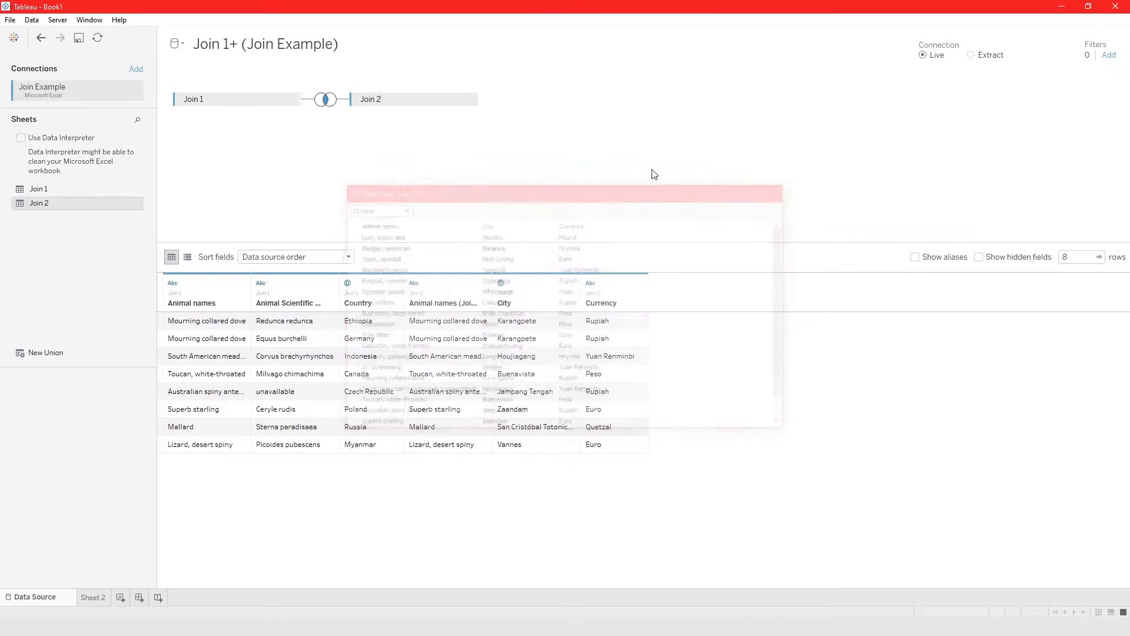
{"action": "left_click", "coordinate": [134, 189]}
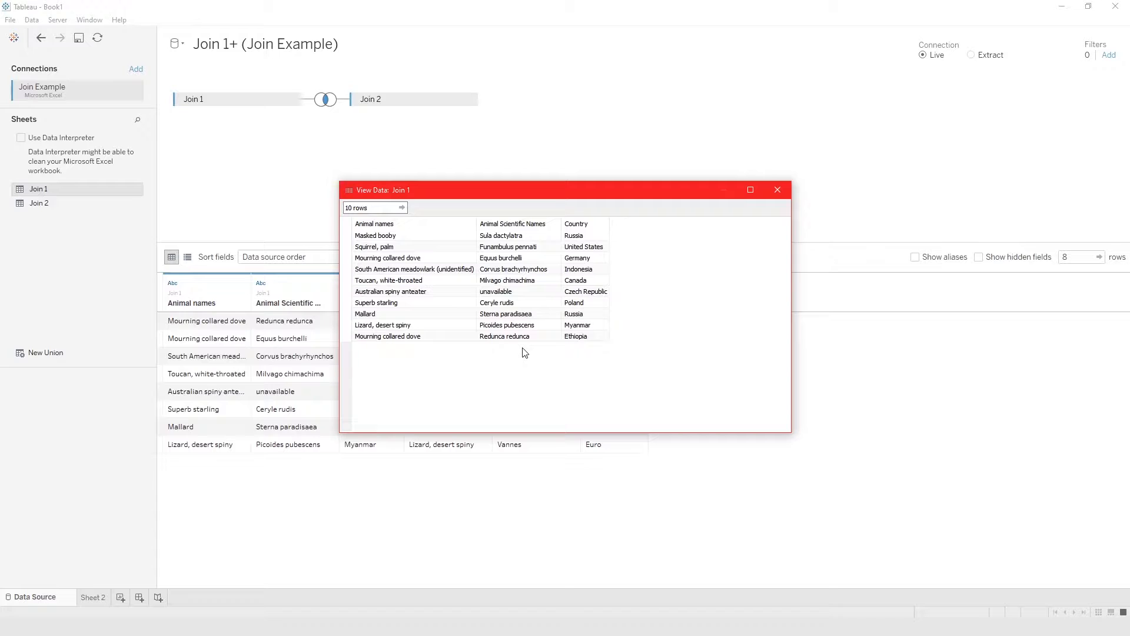
{"action": "left_click", "coordinate": [777, 190]}
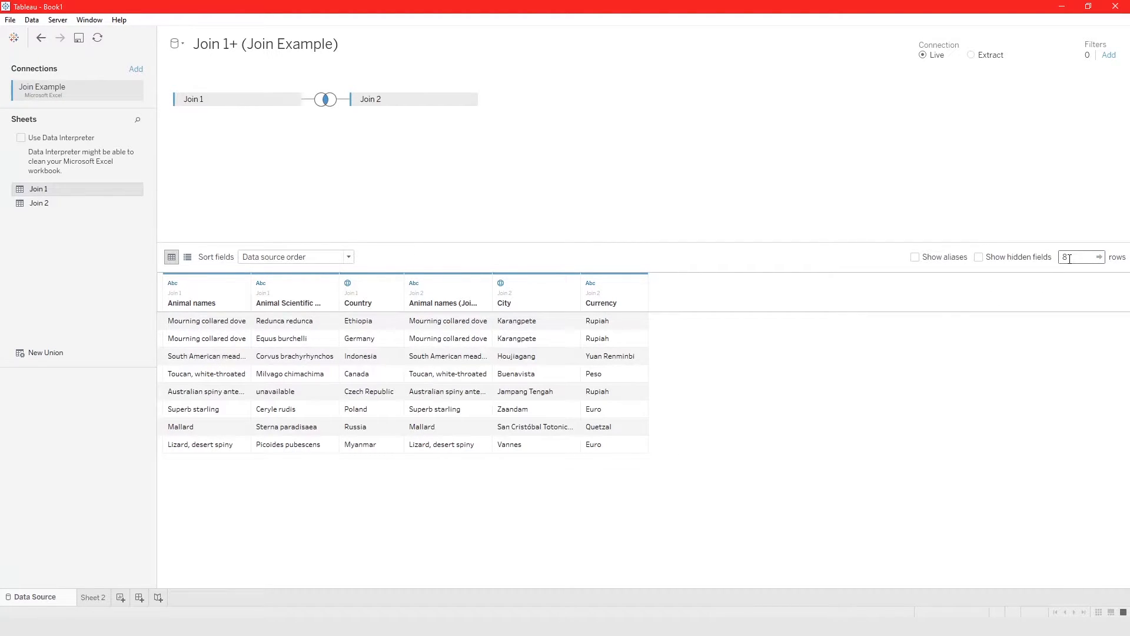
Open the settings of the join between Join 1 and Join 2 and set its type to Left
{"action": "left_click", "coordinate": [325, 100]}
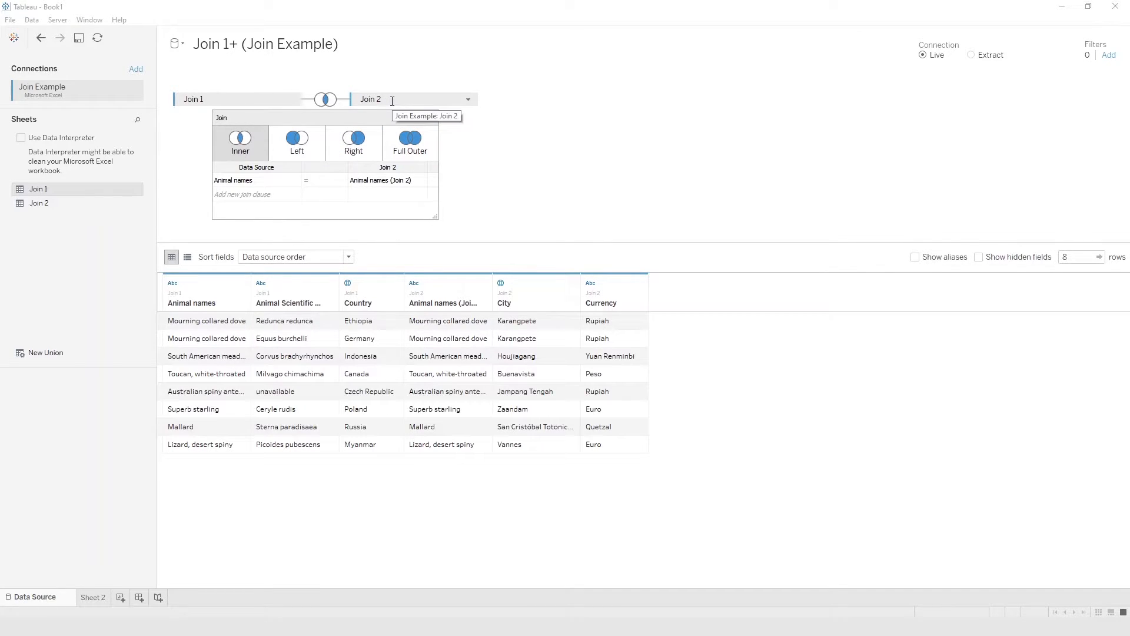
{"action": "left_click", "coordinate": [299, 151]}
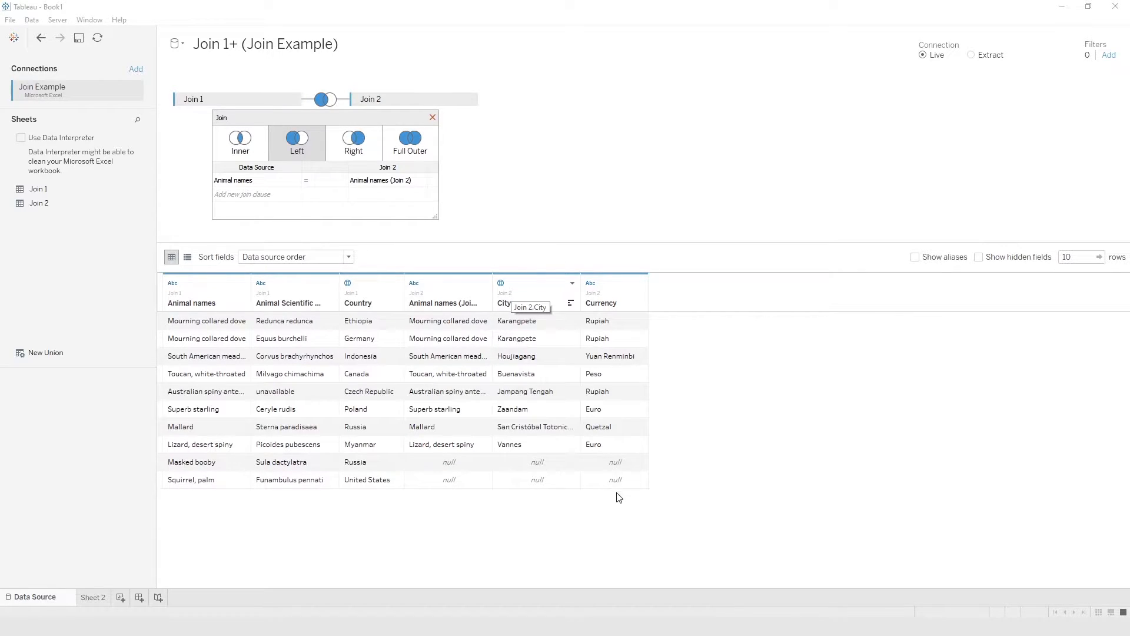
Change the join type to Right and look through the joined rows for null and matching records
{"action": "left_click", "coordinate": [351, 140]}
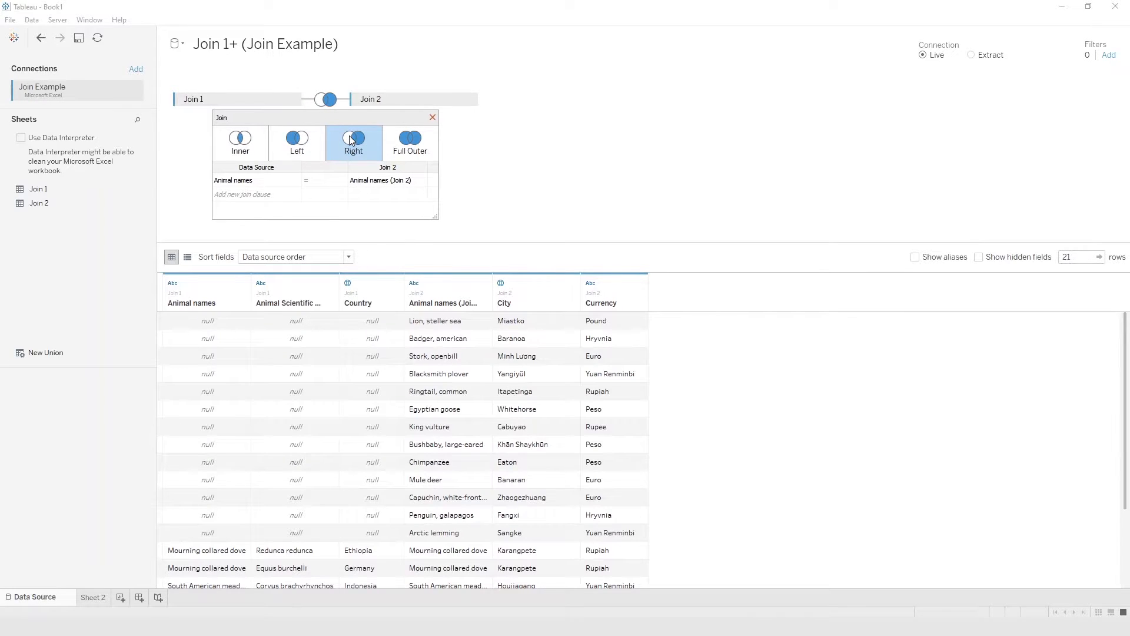
{"action": "scroll", "coordinate": [501, 321], "scroll_direction": "down", "scroll_amount": 2}
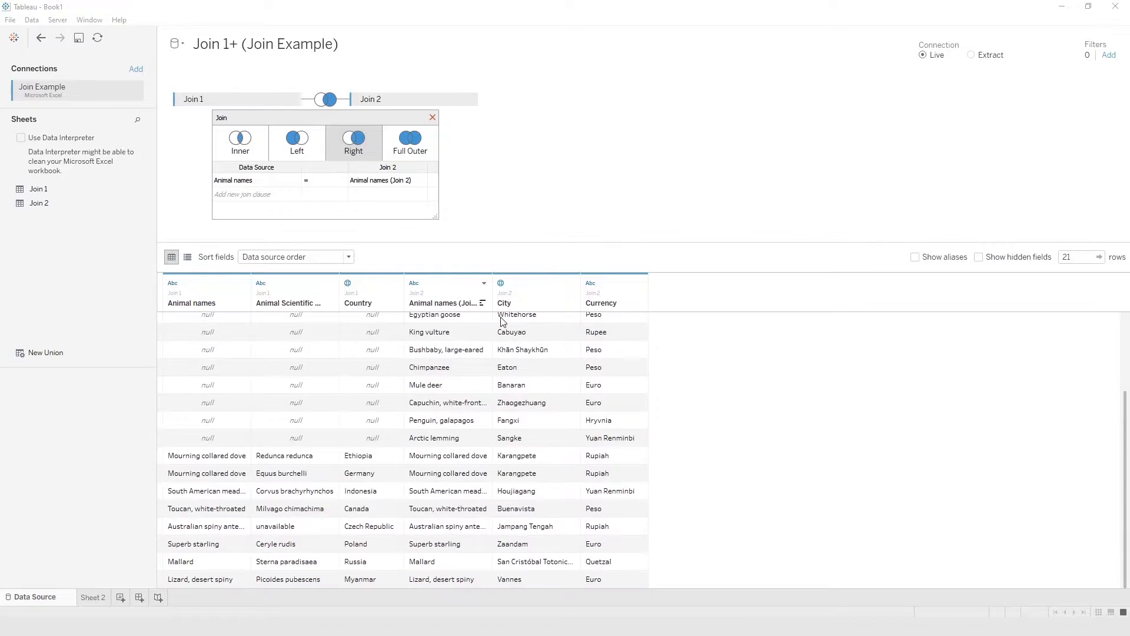
{"action": "scroll", "coordinate": [763, 499], "scroll_direction": "up", "scroll_amount": 2}
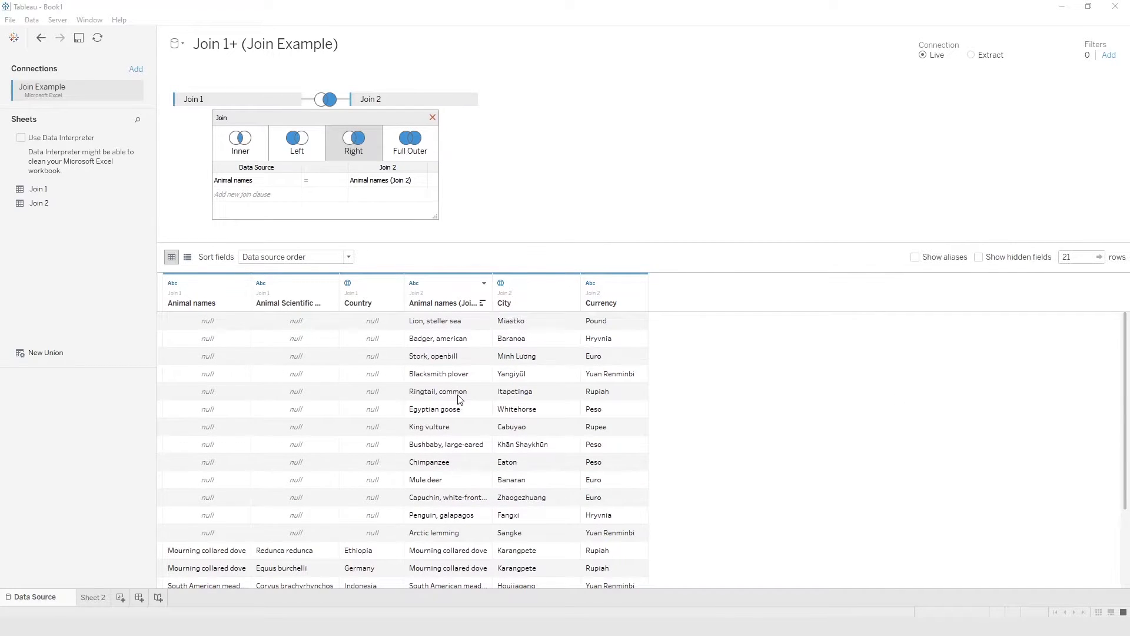
{"action": "scroll", "coordinate": [460, 398], "scroll_direction": "down", "scroll_amount": 2}
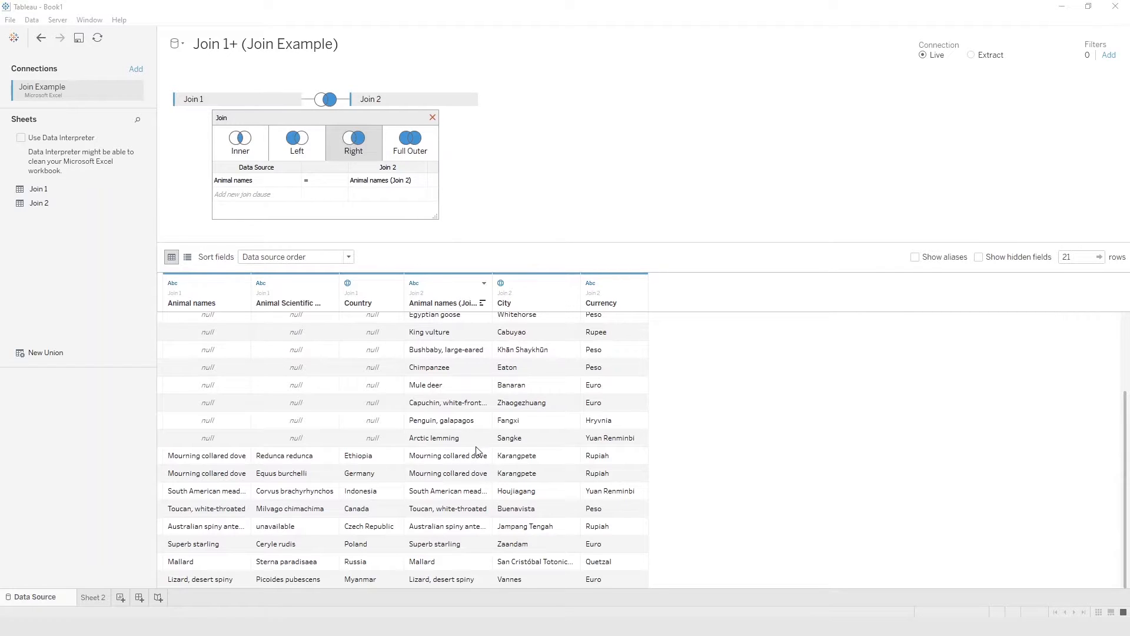
{"action": "scroll", "coordinate": [477, 451], "scroll_direction": "up", "scroll_amount": 2}
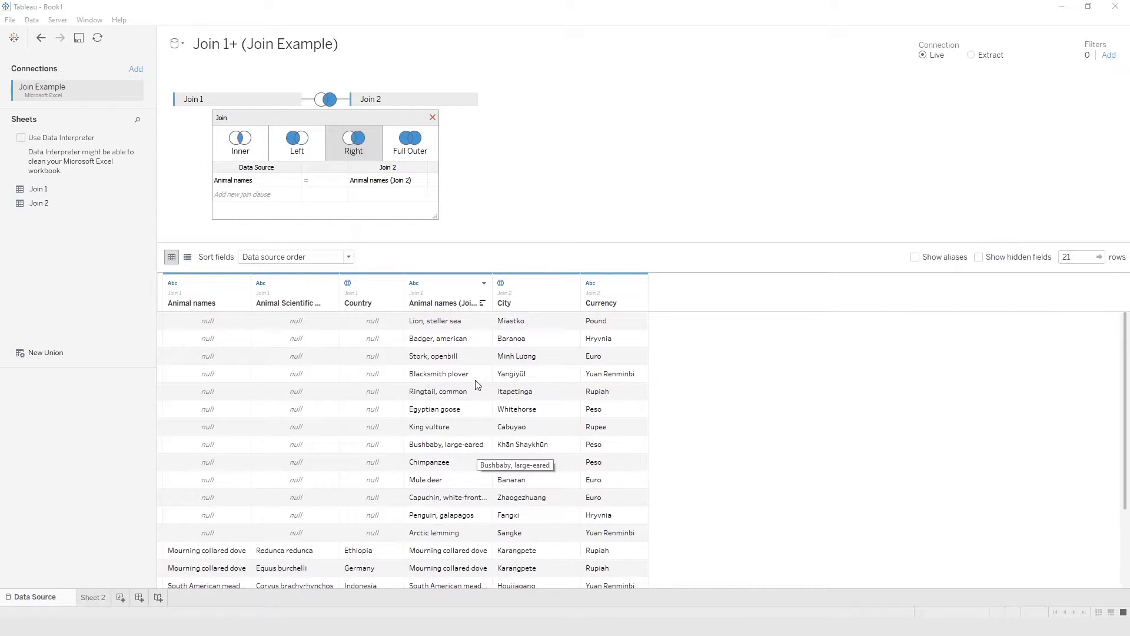
{"action": "scroll", "coordinate": [478, 465], "scroll_direction": "down", "scroll_amount": 2}
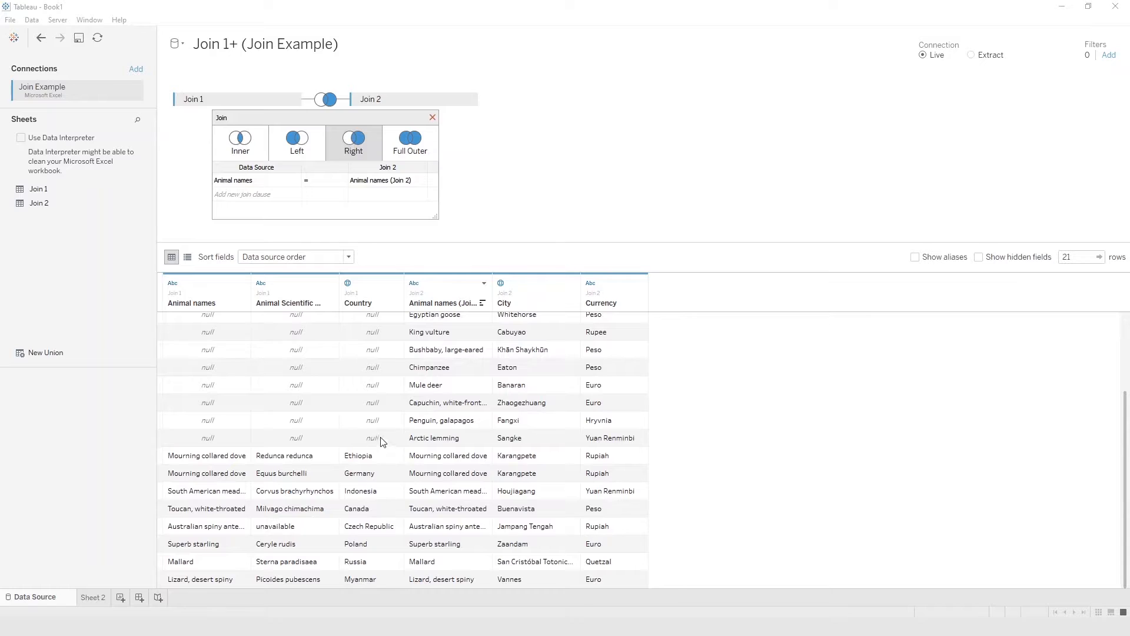
{"action": "scroll", "coordinate": [191, 397], "scroll_direction": "up", "scroll_amount": 2}
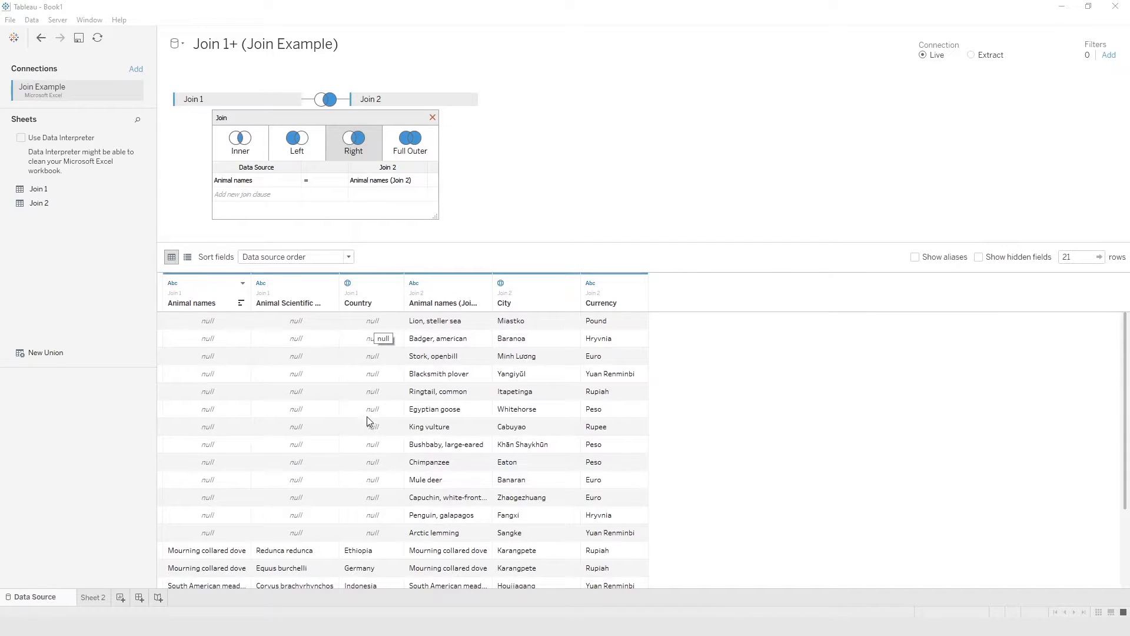
Change the join type to Full Outer and look through all the joined rows
{"action": "left_click", "coordinate": [415, 138]}
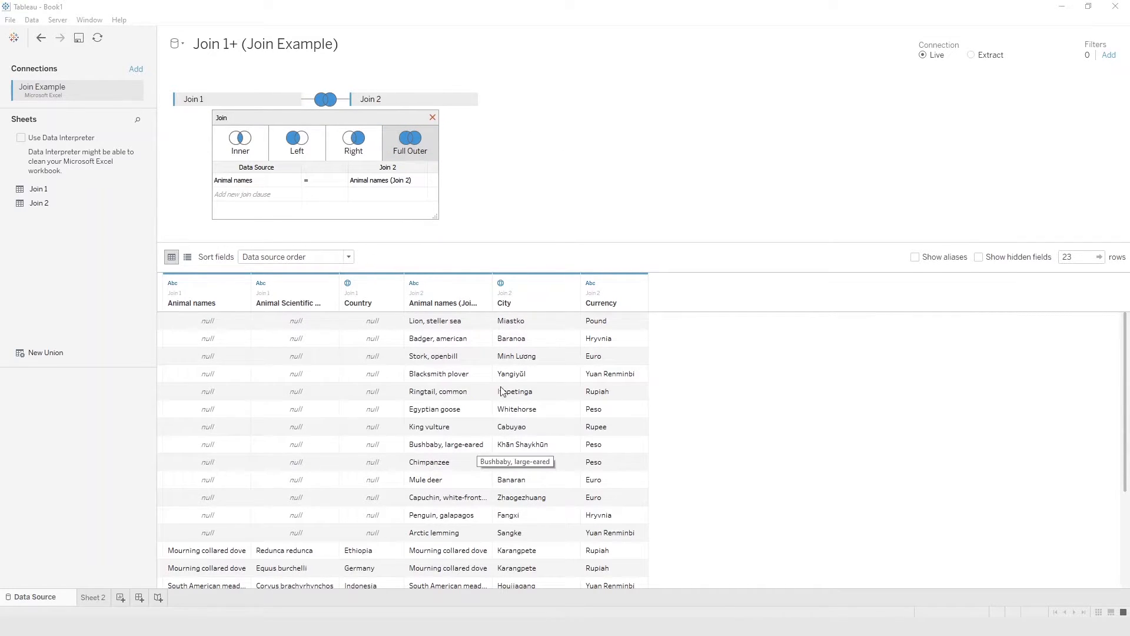
{"action": "scroll", "coordinate": [487, 380], "scroll_direction": "down", "scroll_amount": 4}
{"action": "scroll", "coordinate": [486, 379], "scroll_direction": "up", "scroll_amount": 4}
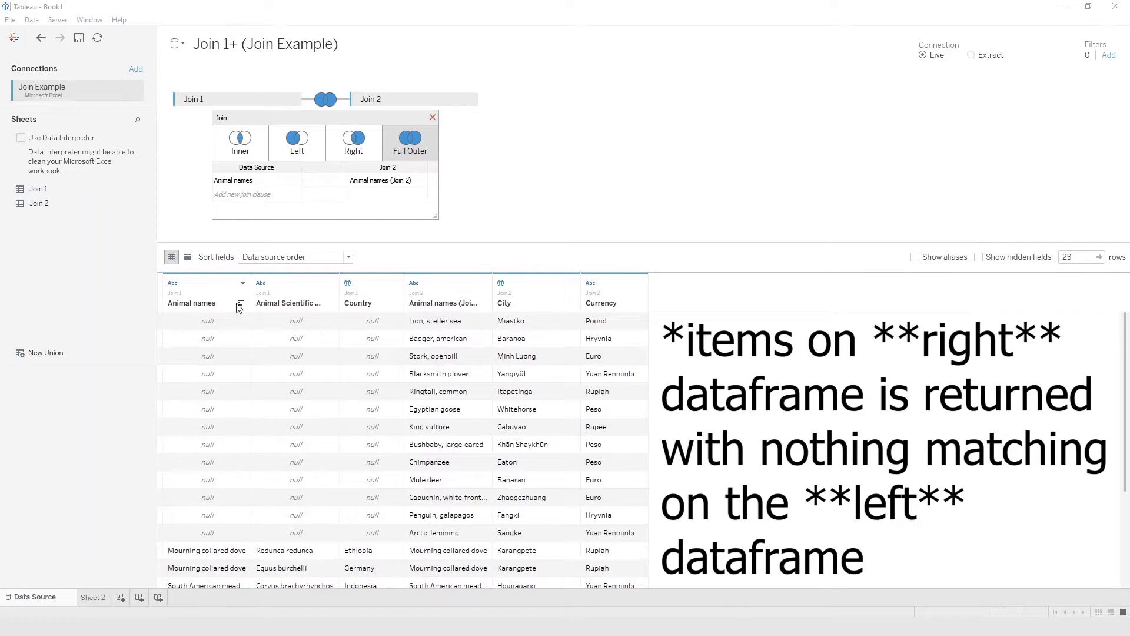
{"action": "scroll", "coordinate": [493, 495], "scroll_direction": "down", "scroll_amount": 3}
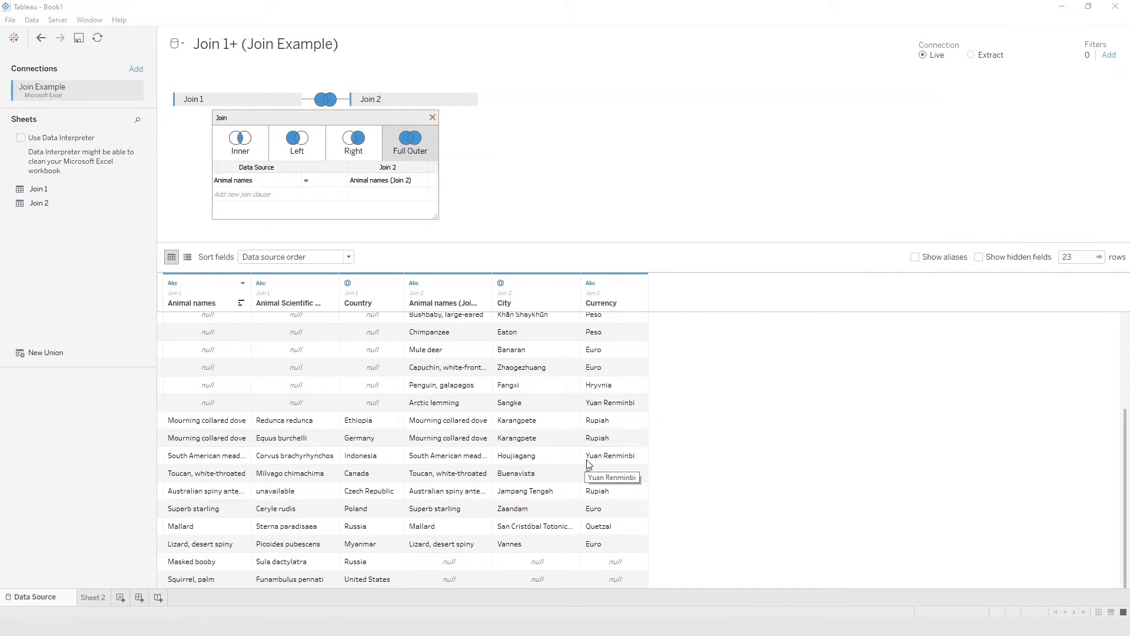
{"action": "scroll", "coordinate": [586, 461], "scroll_direction": "up", "scroll_amount": 3}
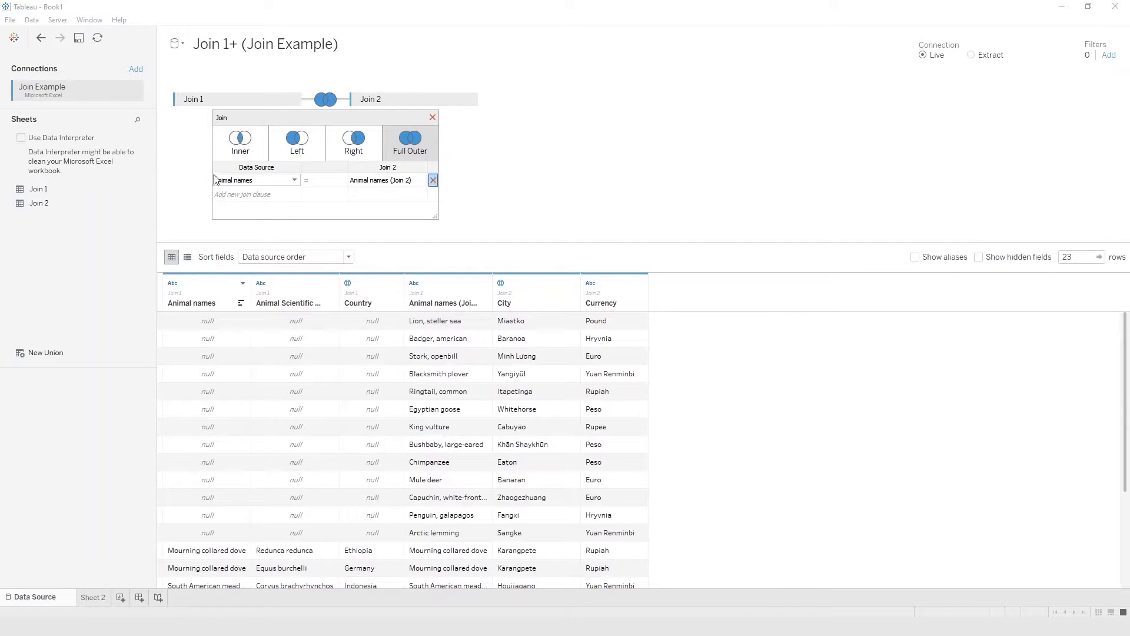
Set the join type to Inner and the data source field of the join clause to Animal Scientific Names
{"action": "left_click", "coordinate": [231, 150]}
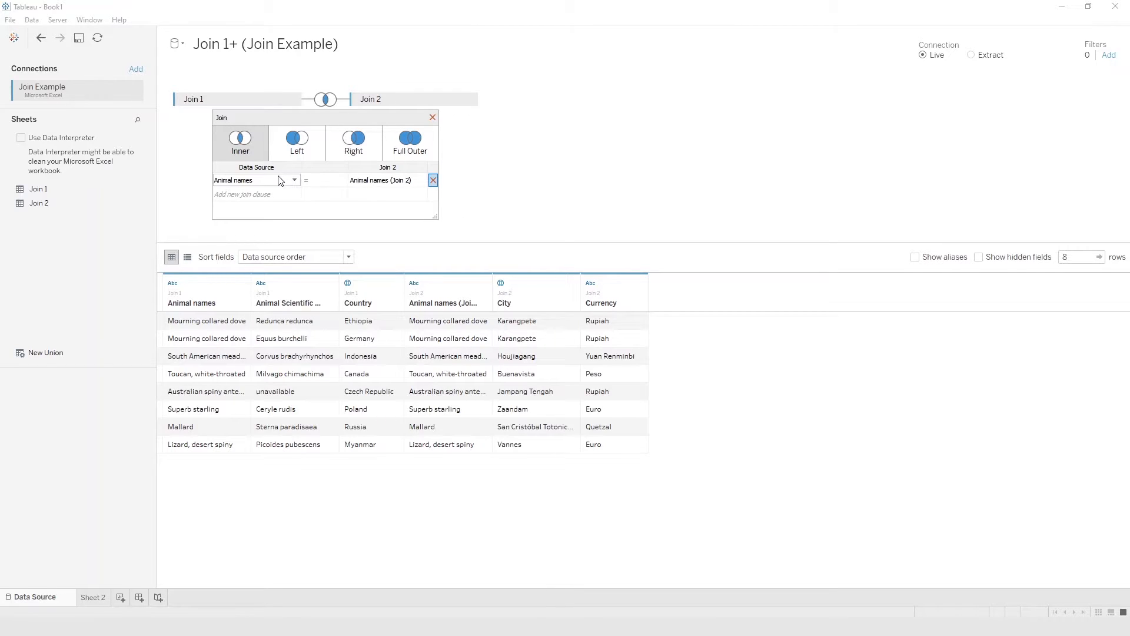
{"action": "left_click", "coordinate": [294, 180]}
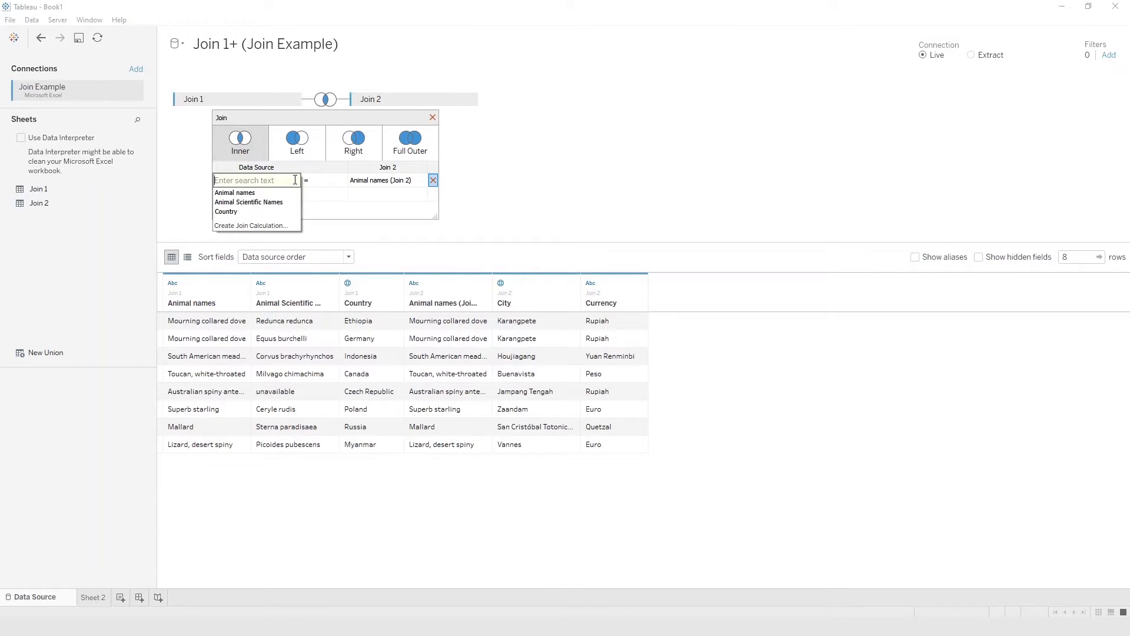
{"action": "left_click", "coordinate": [285, 204]}
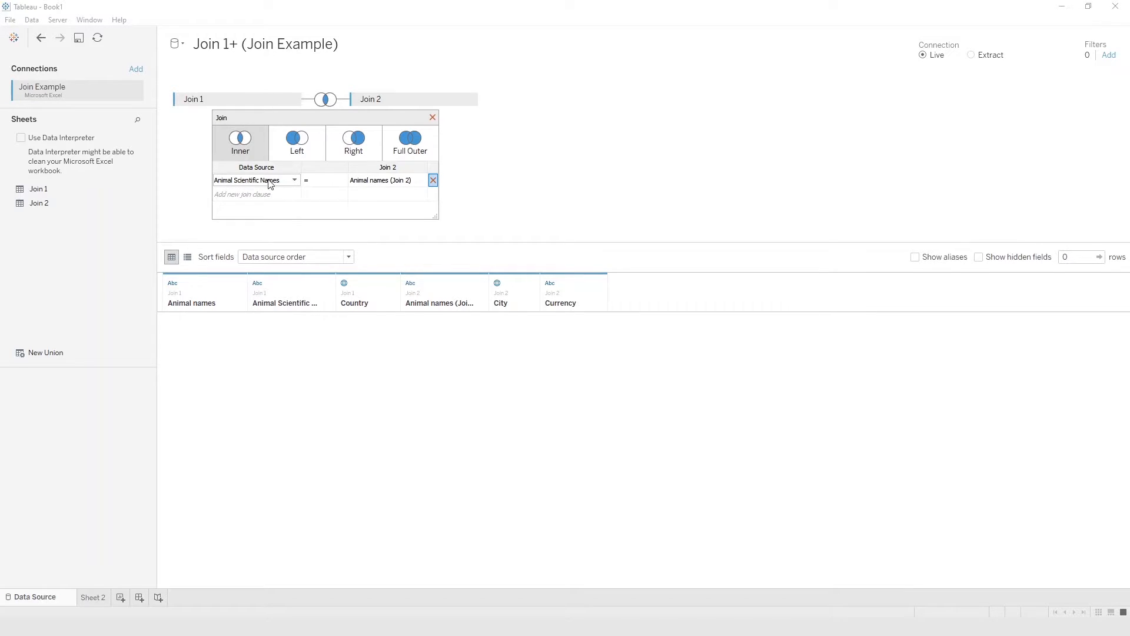
Keep the equals operator in the join clause and set its Join 2 field to City
{"action": "left_click", "coordinate": [332, 184]}
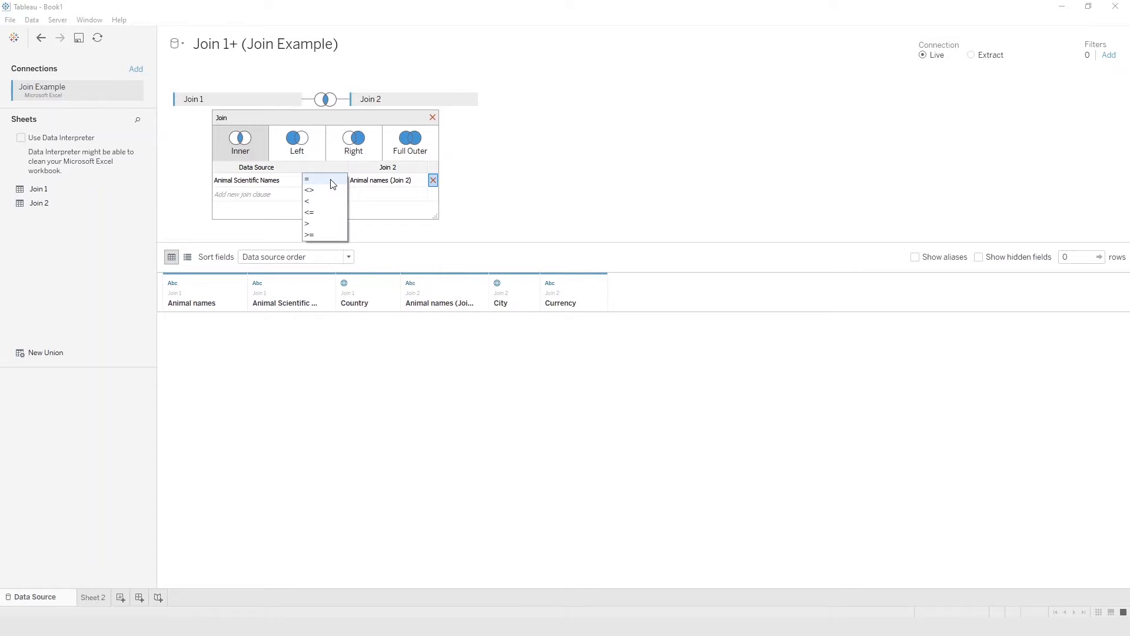
{"action": "left_click", "coordinate": [332, 184]}
{"action": "left_click", "coordinate": [415, 180]}
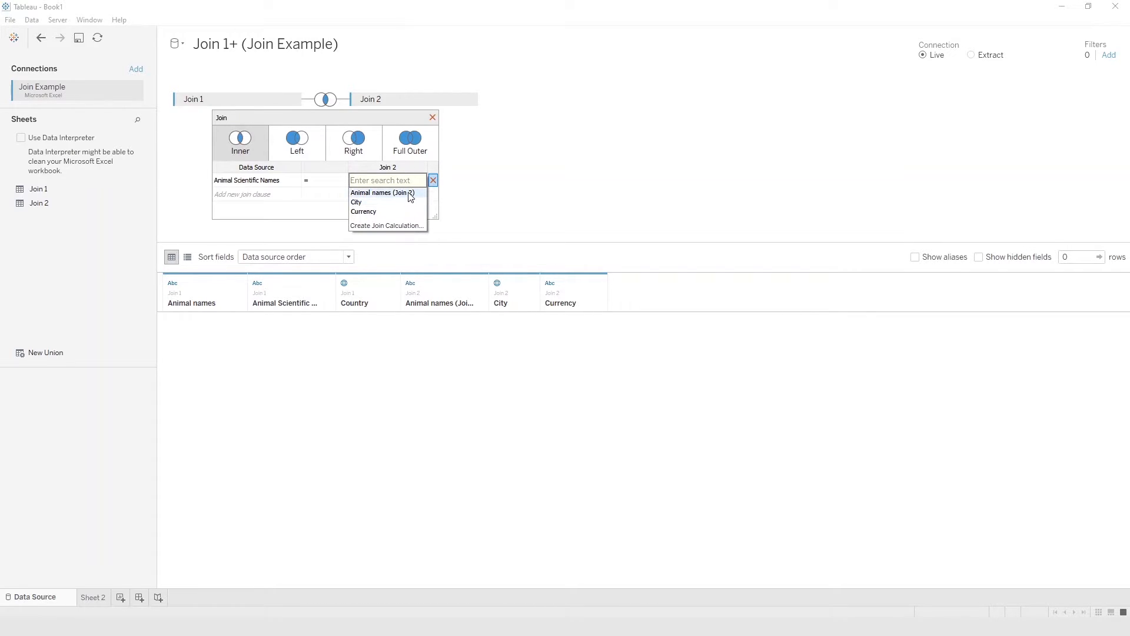
{"action": "left_click", "coordinate": [410, 194]}
{"action": "left_click", "coordinate": [415, 180]}
{"action": "left_click", "coordinate": [399, 202]}
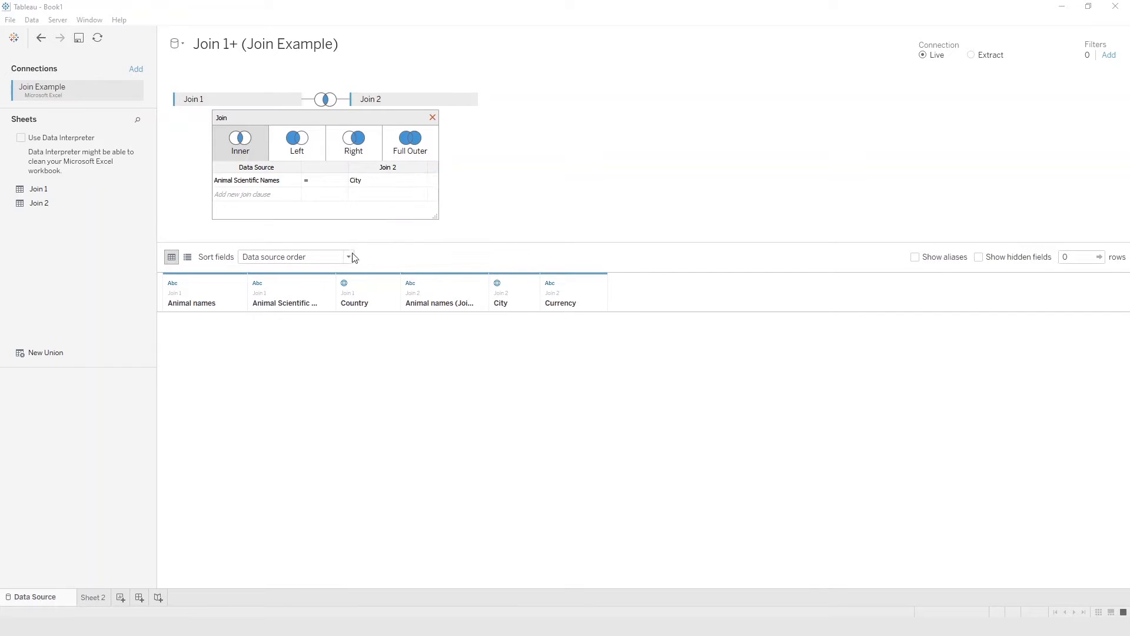
Try Currency as the clause's Join 2 field, and finally match Animal names with Animal names (Join 2)
{"action": "left_click", "coordinate": [392, 179]}
{"action": "left_click", "coordinate": [379, 212]}
{"action": "left_click", "coordinate": [271, 180]}
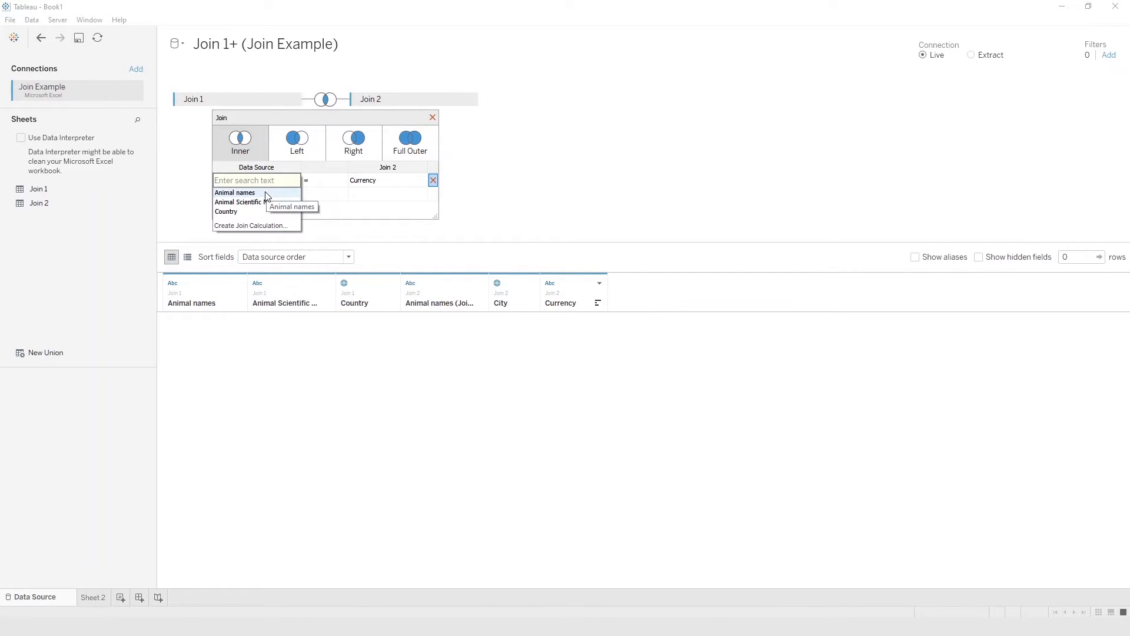
{"action": "left_click", "coordinate": [266, 194]}
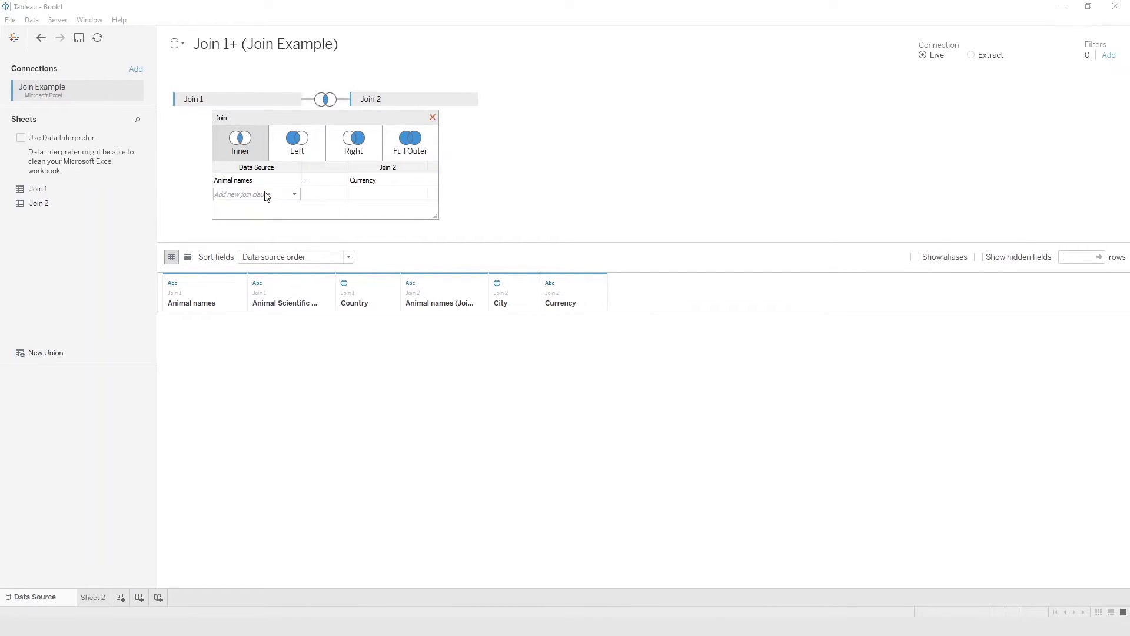
{"action": "left_click", "coordinate": [380, 181]}
{"action": "left_click", "coordinate": [380, 193]}
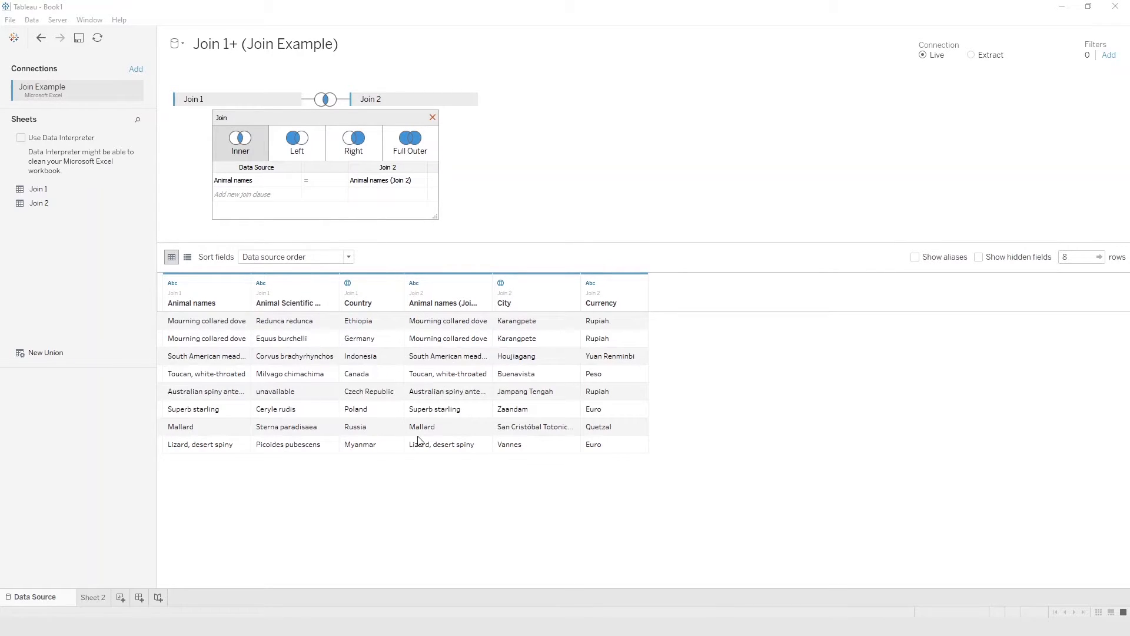
Review the comparison operators of the join clause, keep the equals operator and close the join settings
{"action": "left_click", "coordinate": [334, 180]}
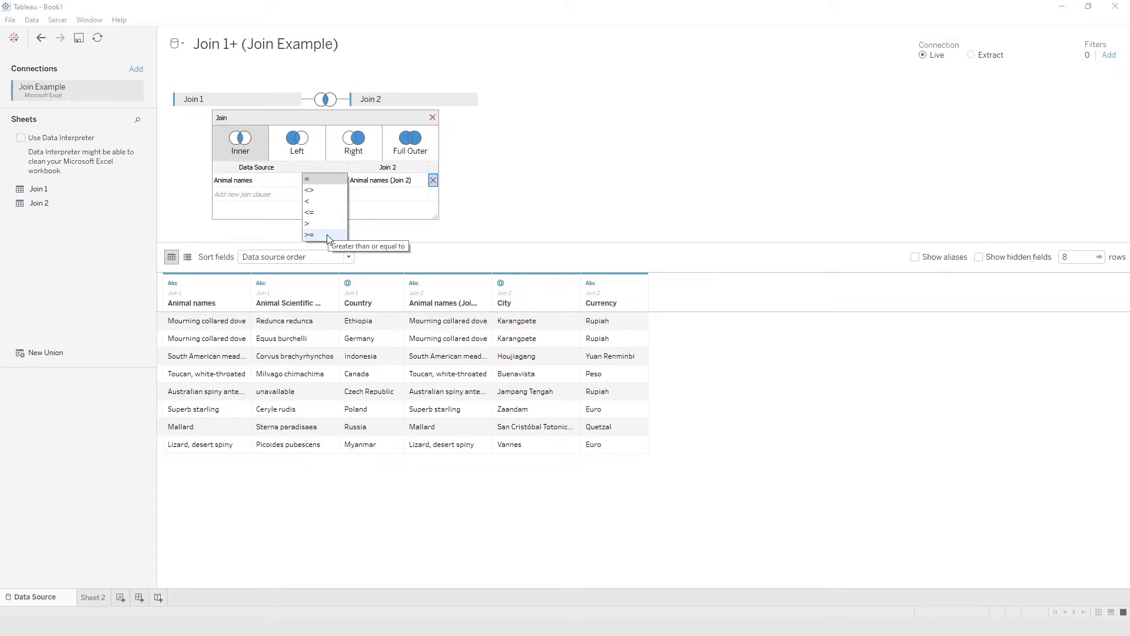
{"action": "left_click", "coordinate": [307, 182]}
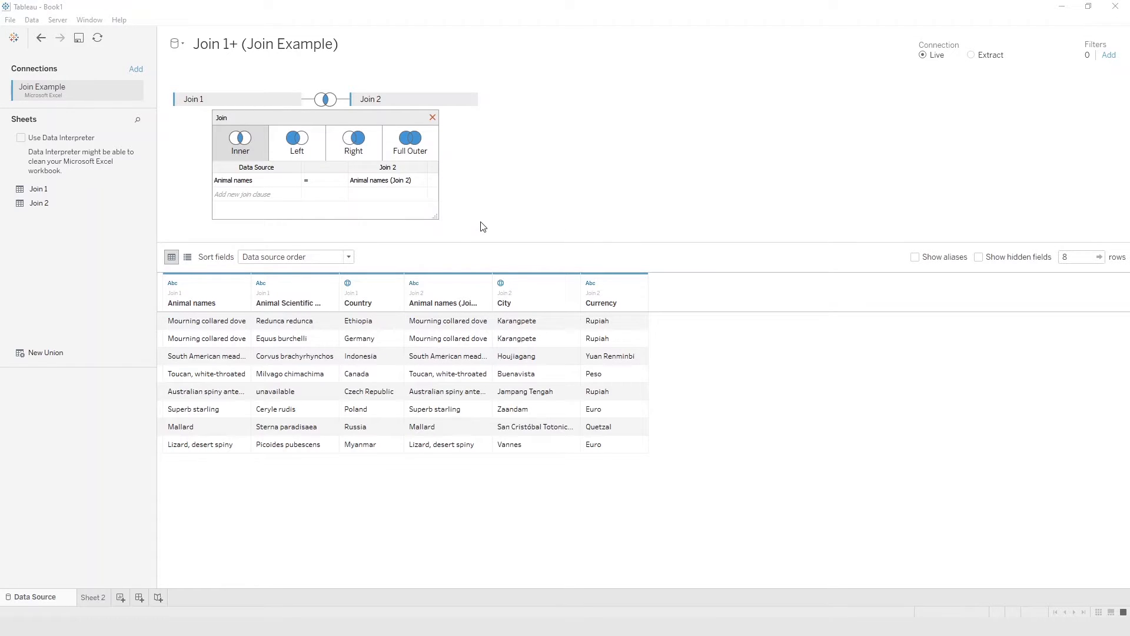
{"action": "left_click", "coordinate": [549, 204]}
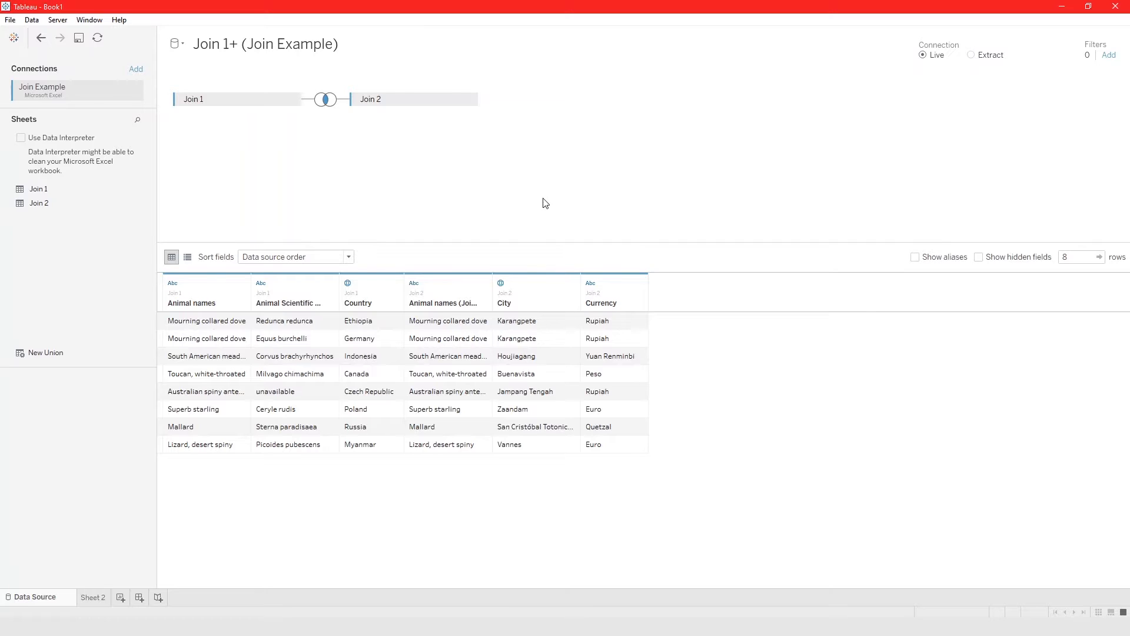
Remove Join 1 and its join from the canvas and add a second Excel connection, Join Multiple...bases Example
{"action": "left_click", "coordinate": [290, 100]}
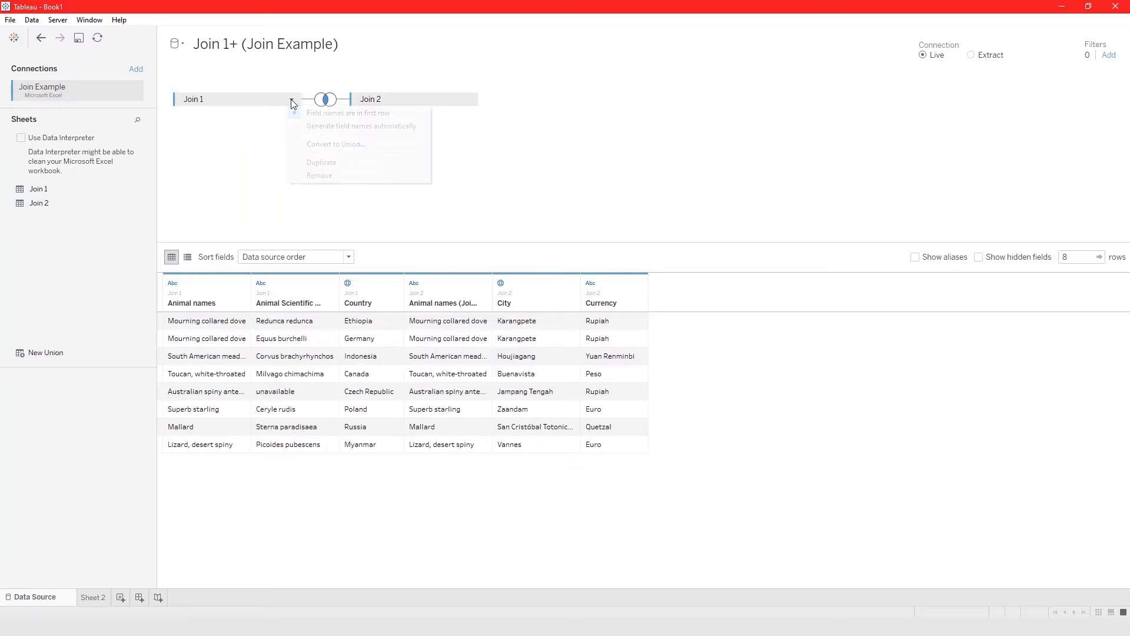
{"action": "left_click", "coordinate": [326, 176]}
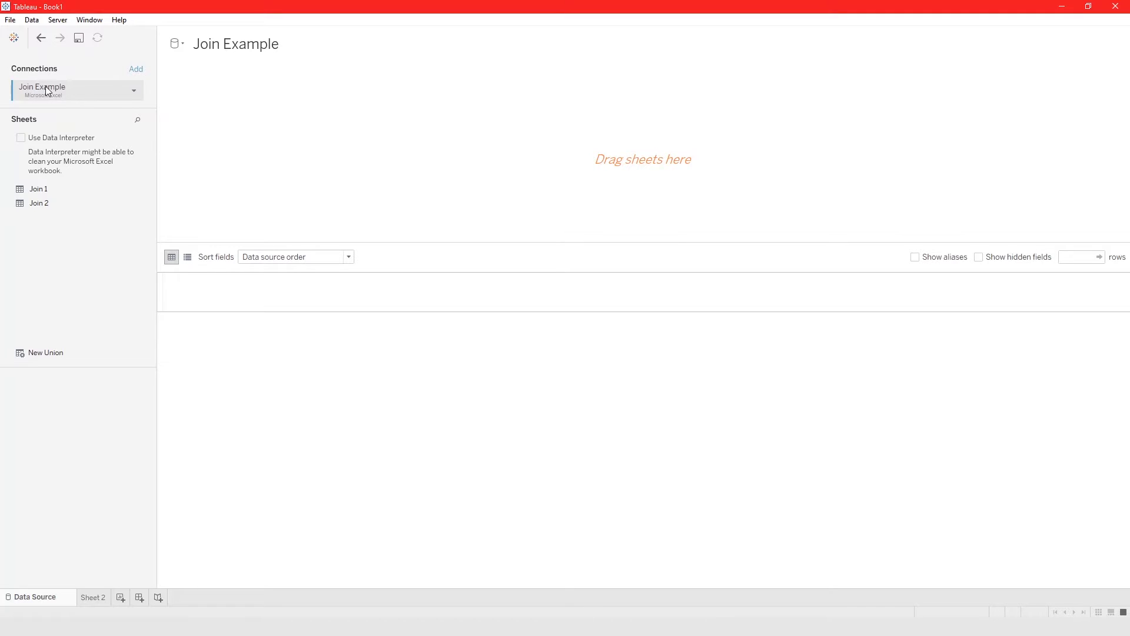
{"action": "left_click", "coordinate": [136, 71]}
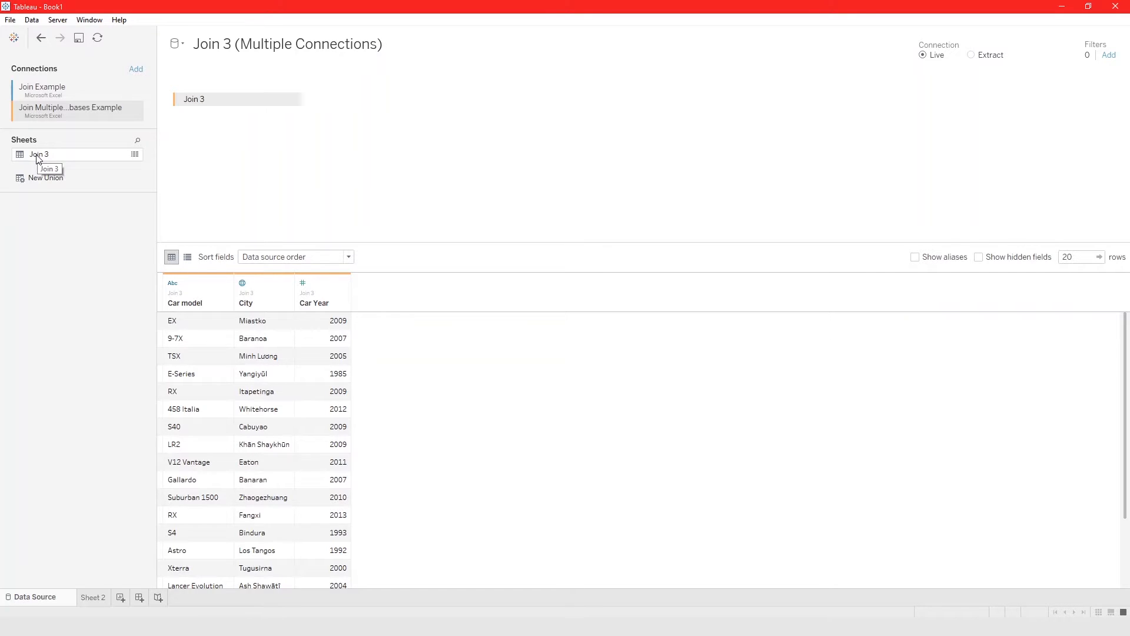
Compare both connections' sheets, clear Join 3 from the canvas, and try joining Join 1 from Join Example with Join 3
{"action": "left_click", "coordinate": [48, 94]}
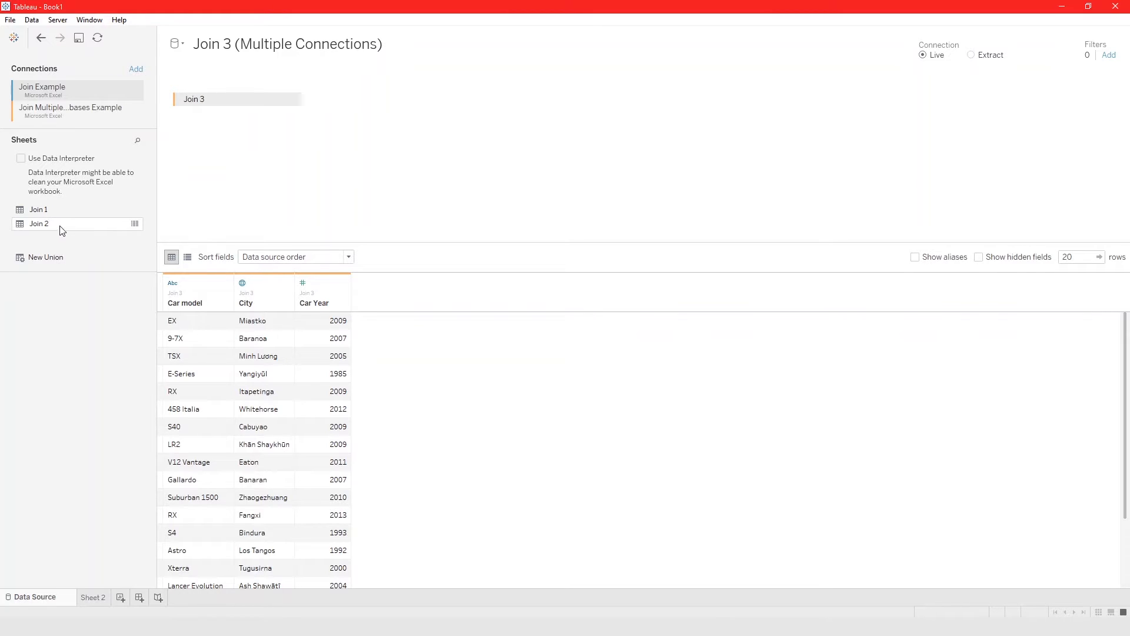
{"action": "left_click", "coordinate": [61, 111]}
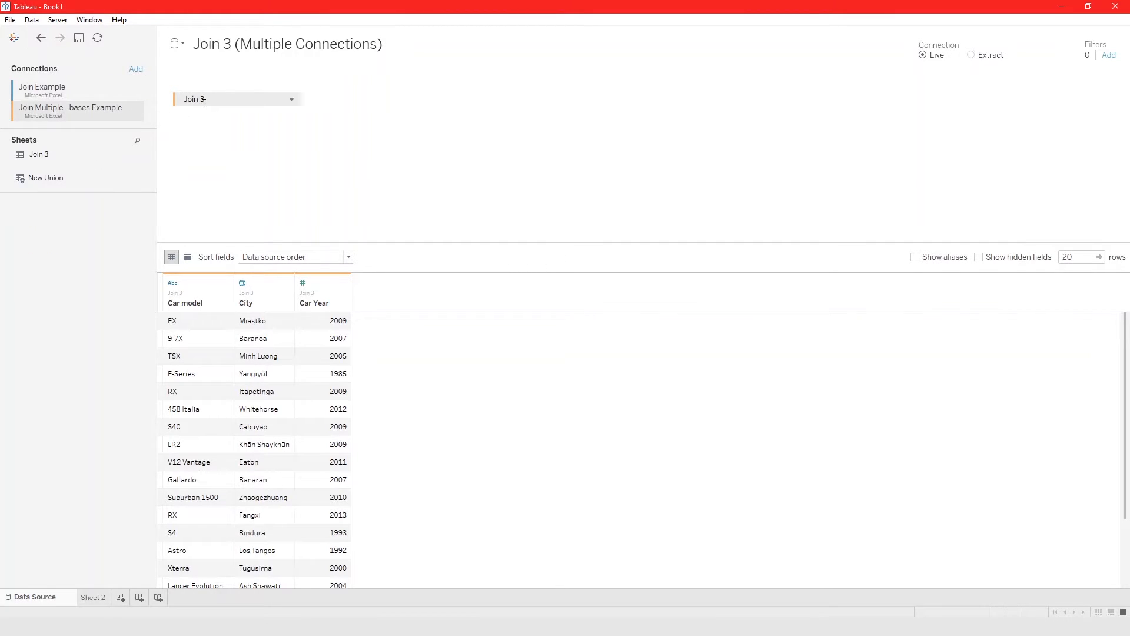
{"action": "left_click", "coordinate": [49, 90]}
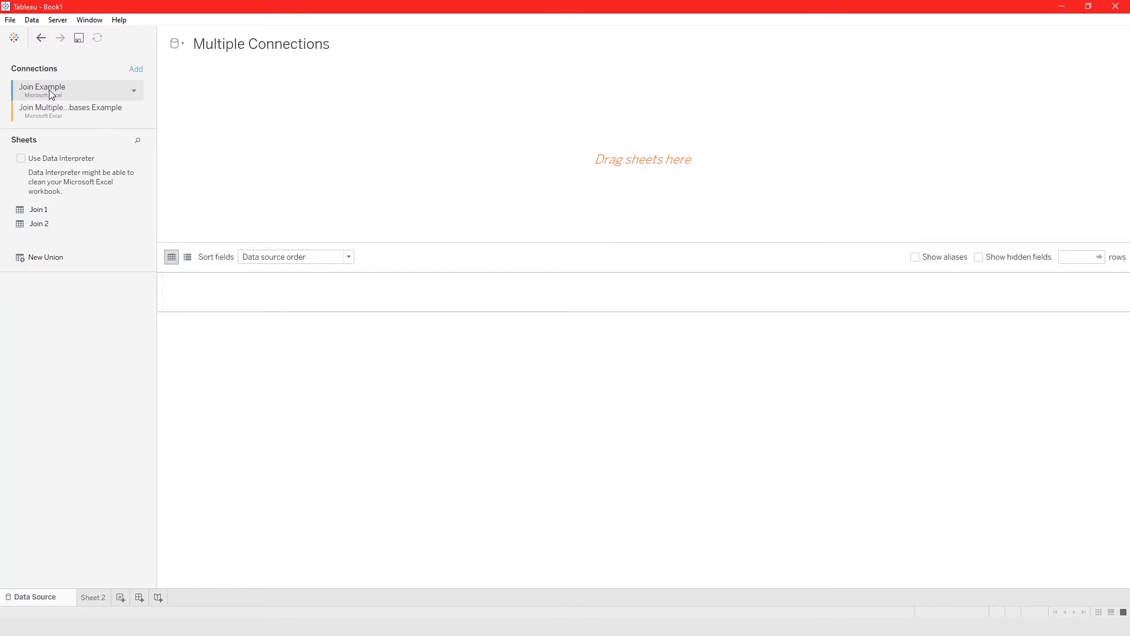
{"action": "double_click", "coordinate": [37, 212]}
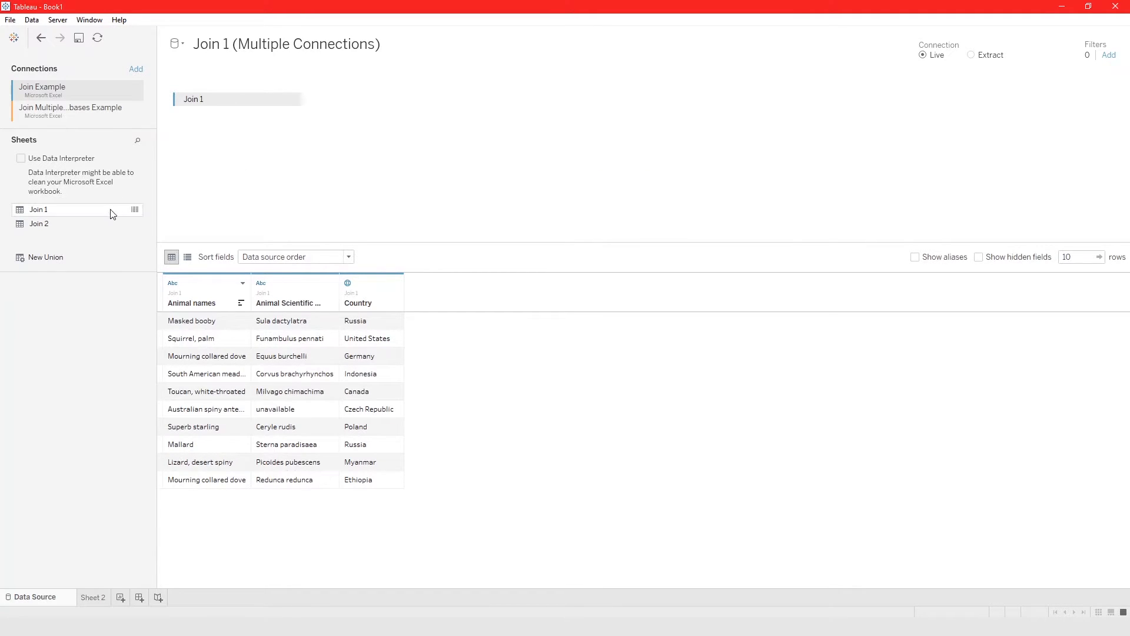
{"action": "left_click", "coordinate": [58, 110]}
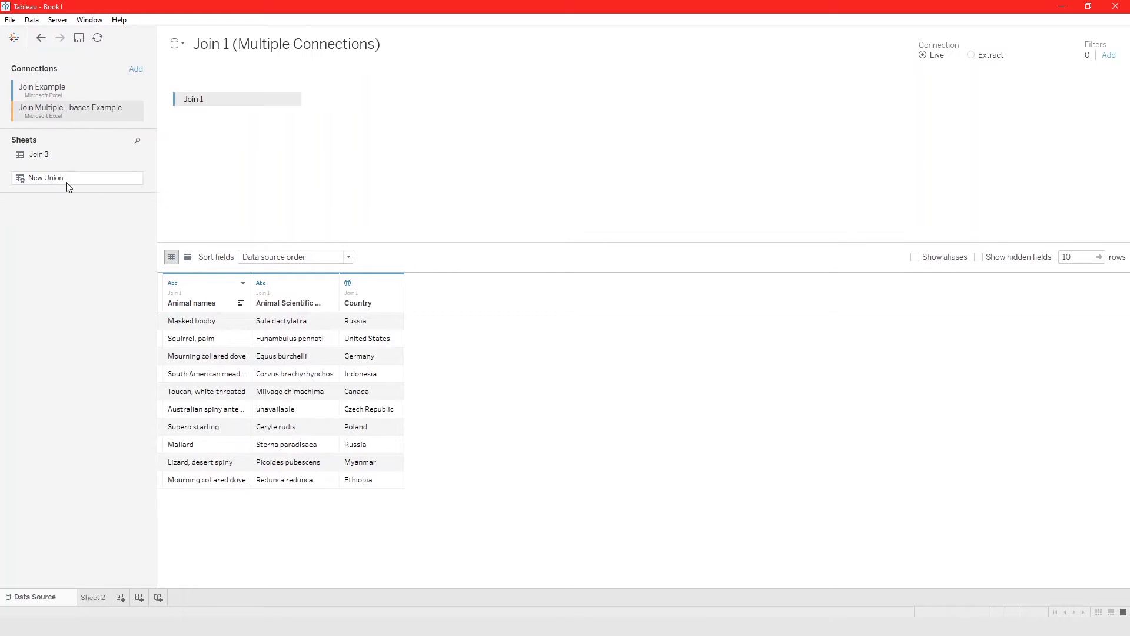
{"action": "double_click", "coordinate": [55, 154]}
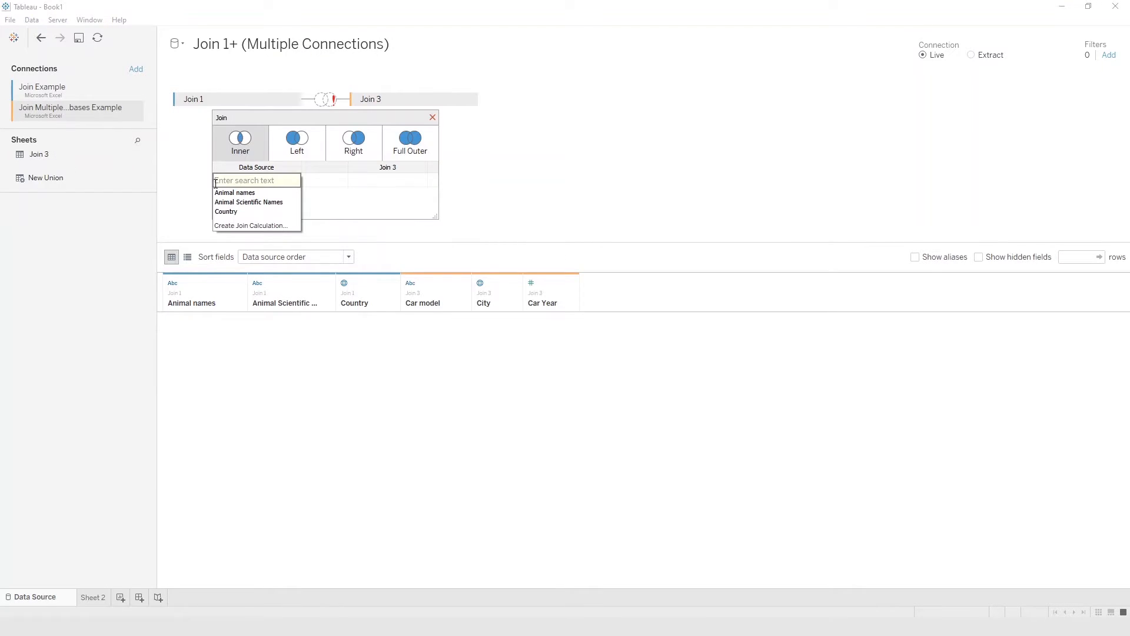
Close the join settings and remove Join 1 to clear the canvas of the attempted join
{"action": "left_click", "coordinate": [432, 118]}
{"action": "left_click", "coordinate": [432, 119]}
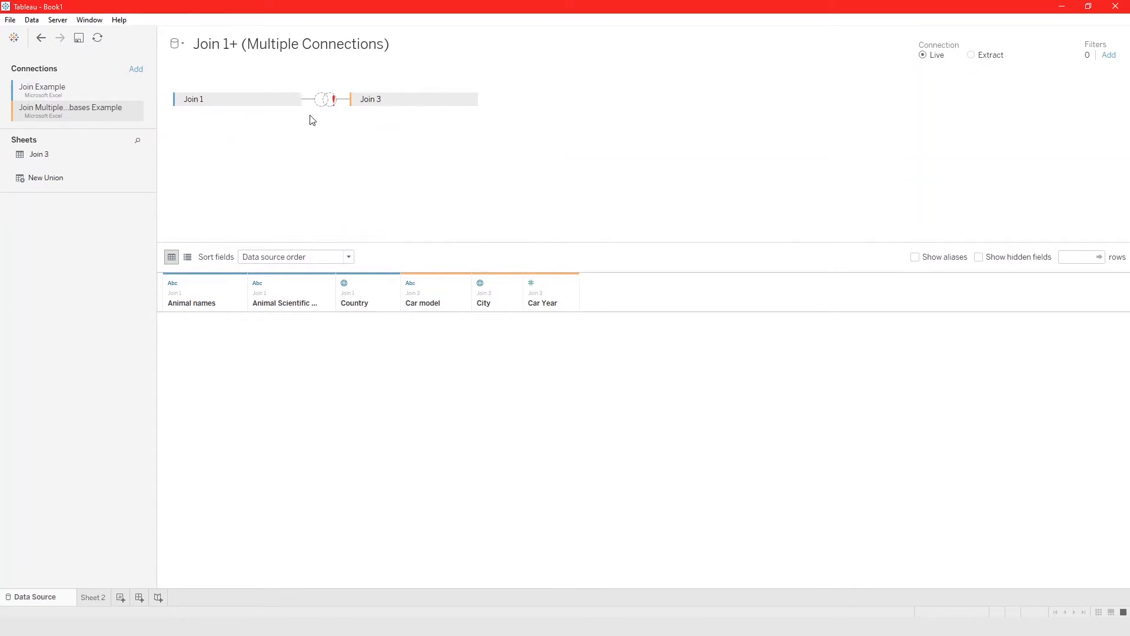
{"action": "left_click", "coordinate": [291, 100]}
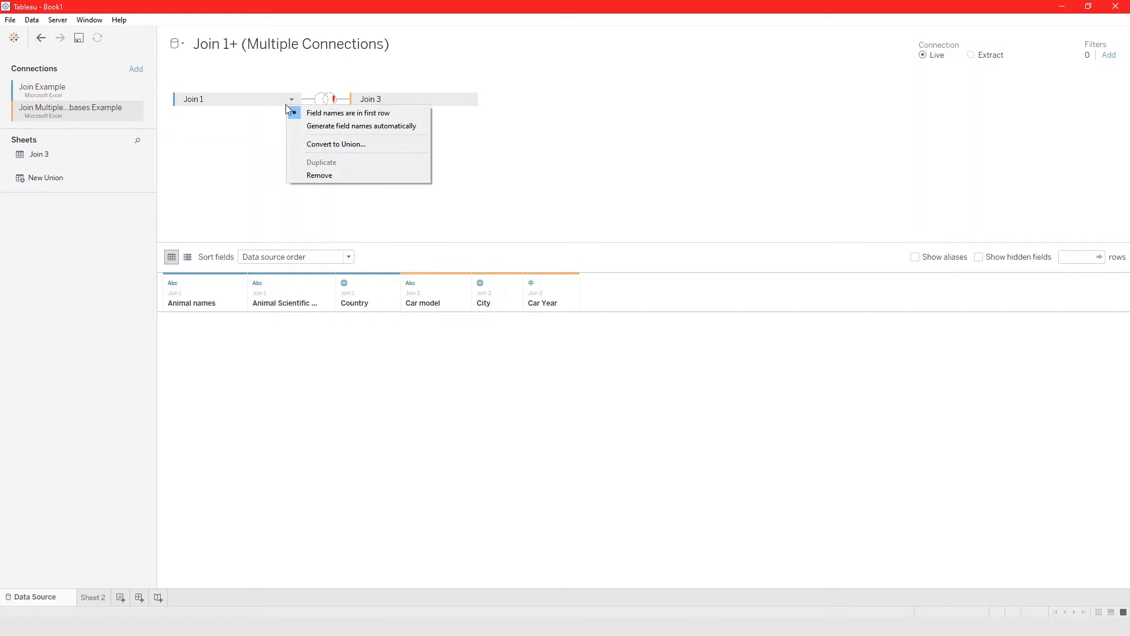
{"action": "left_click", "coordinate": [306, 176]}
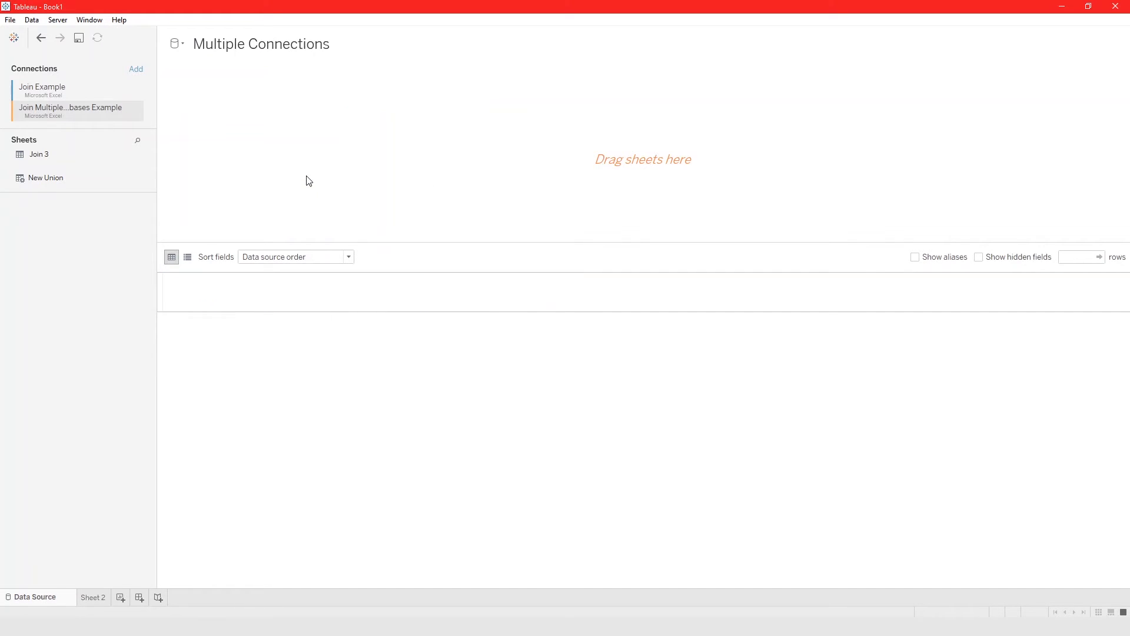
Place Join 3 on the canvas and view the data of the Join 2 sheet in Join Example for comparison
{"action": "double_click", "coordinate": [53, 155]}
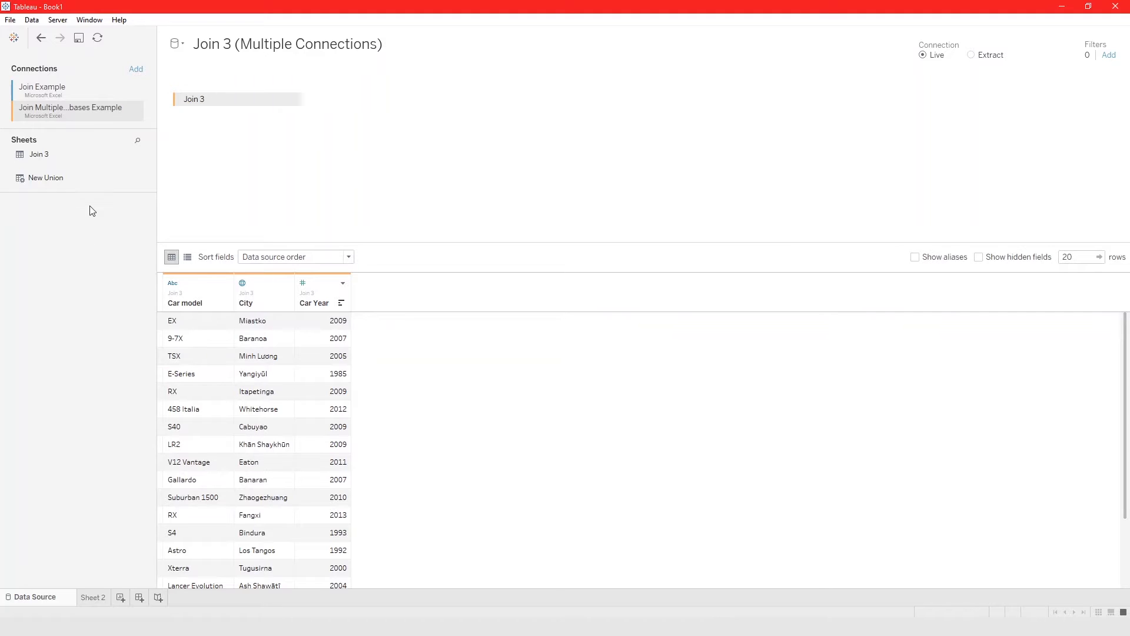
{"action": "left_click", "coordinate": [76, 92]}
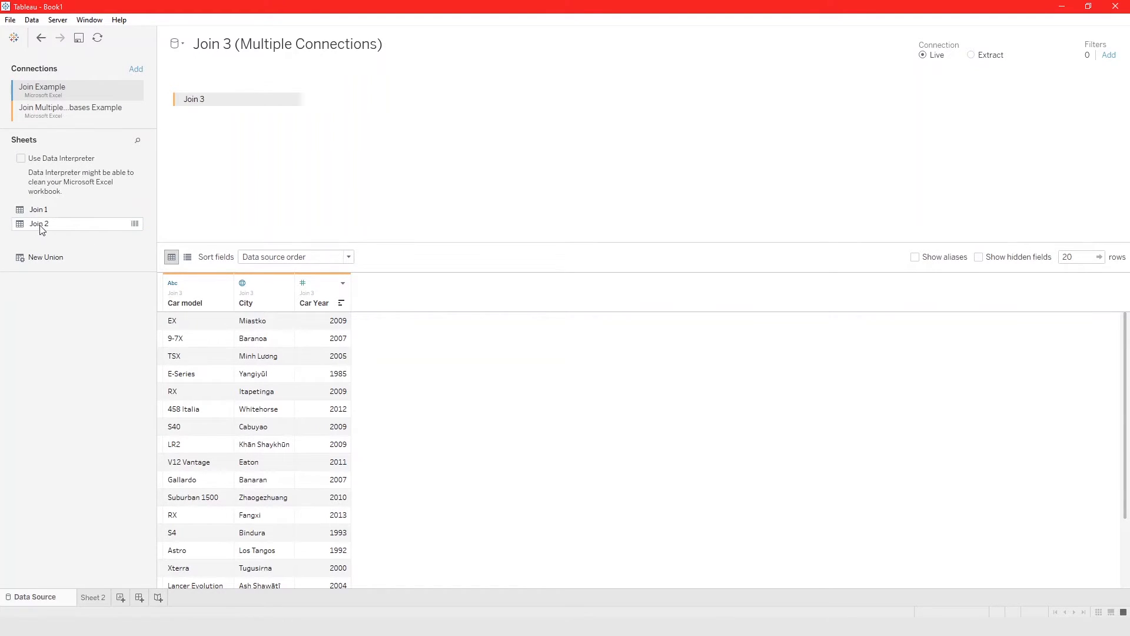
{"action": "left_click", "coordinate": [136, 223]}
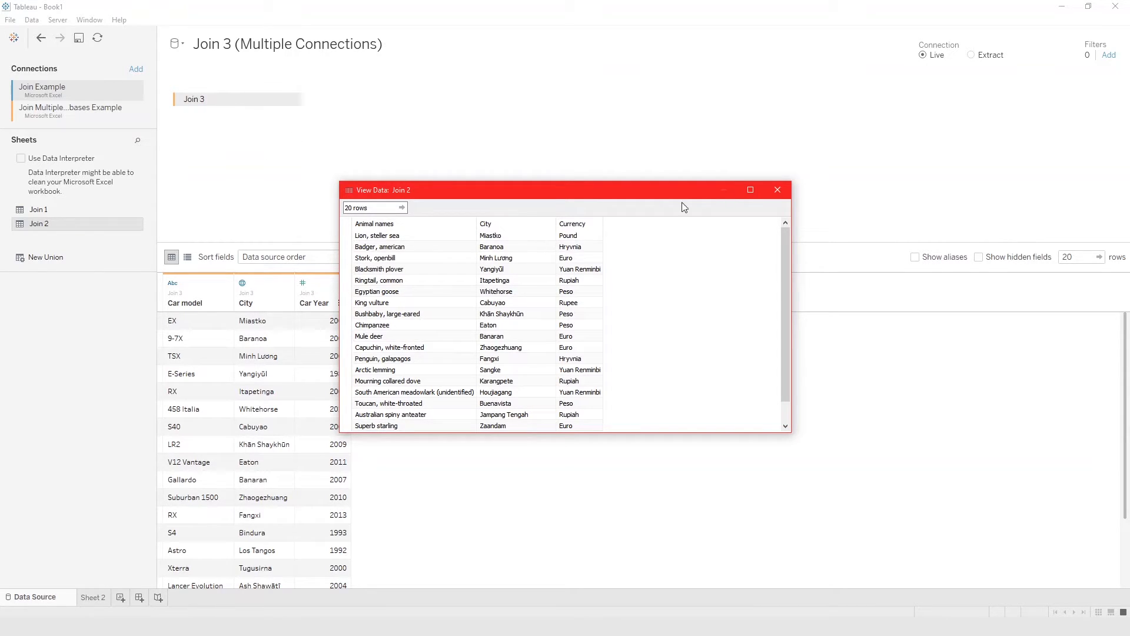
{"action": "left_click", "coordinate": [778, 189]}
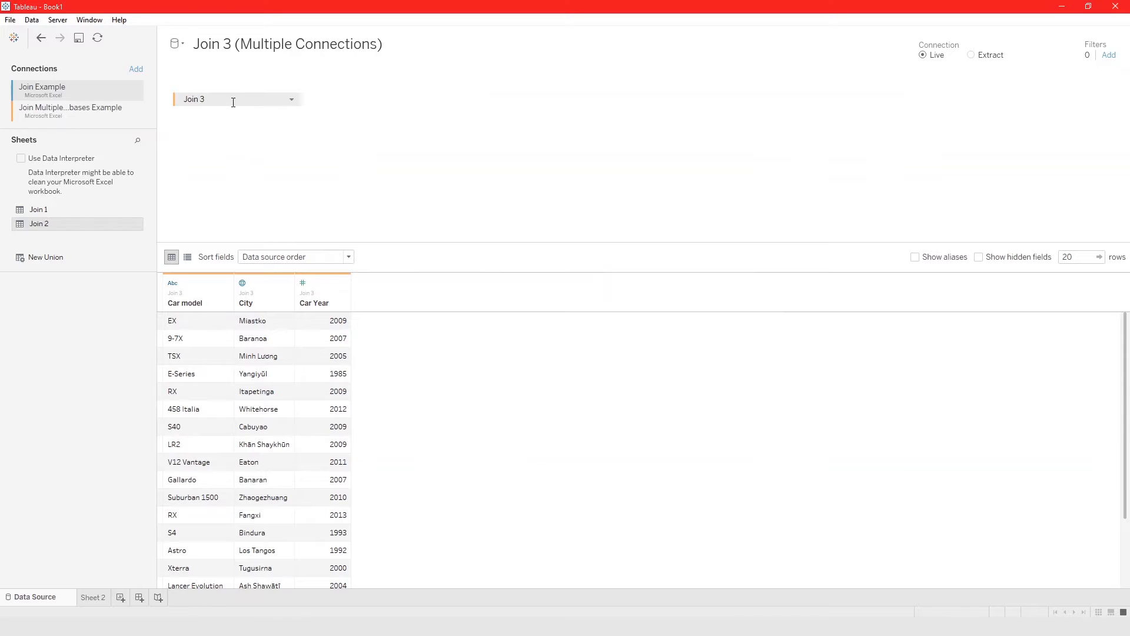
Replace Join 3 on the canvas with Join 1 and try adding Join 3 beside it as a joined table
{"action": "left_click_drag", "start_coordinate": [233, 103], "coordinate": [235, 144]}
{"action": "left_click", "coordinate": [73, 118]}
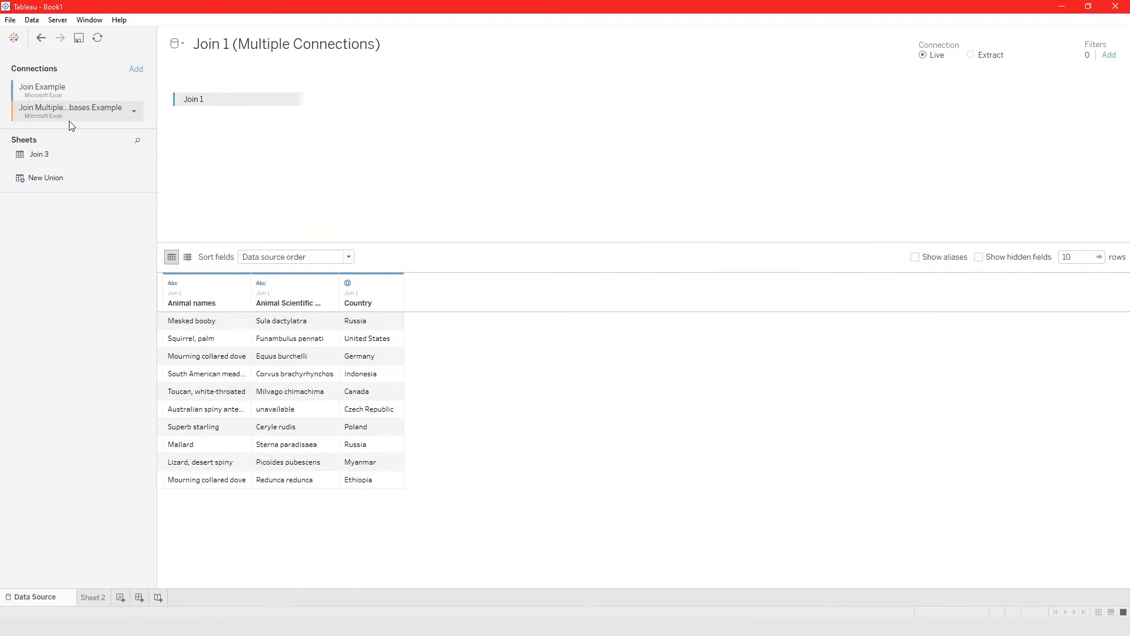
{"action": "left_click_drag", "start_coordinate": [38, 160], "coordinate": [269, 122]}
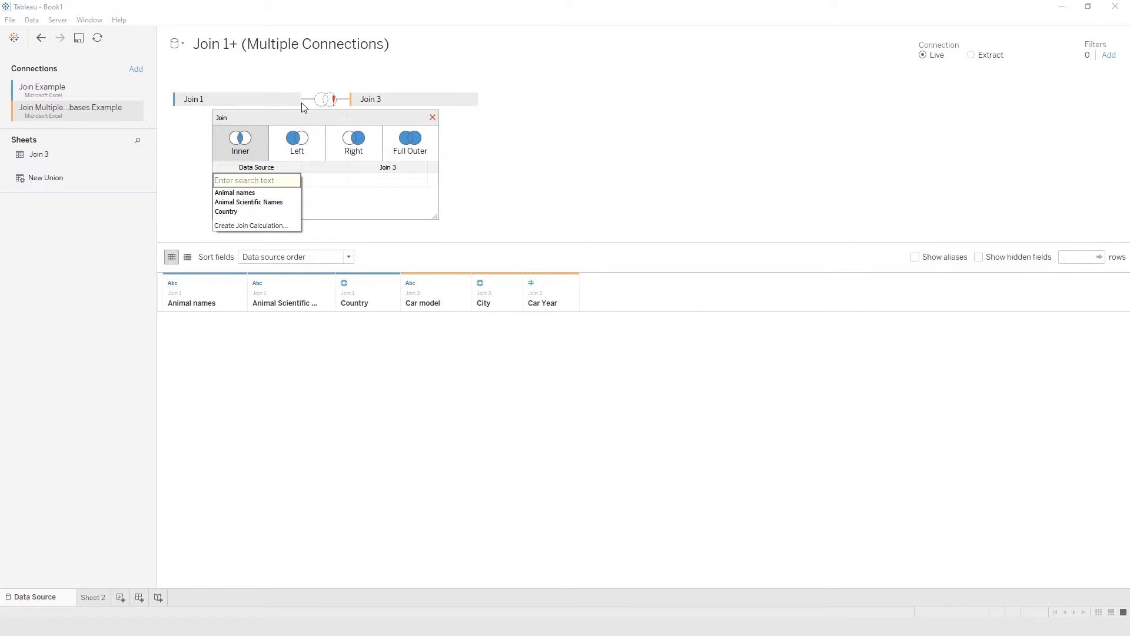
Look through the Join 1 and Join 3 fields available for a join clause and close the join settings
{"action": "left_click", "coordinate": [333, 101]}
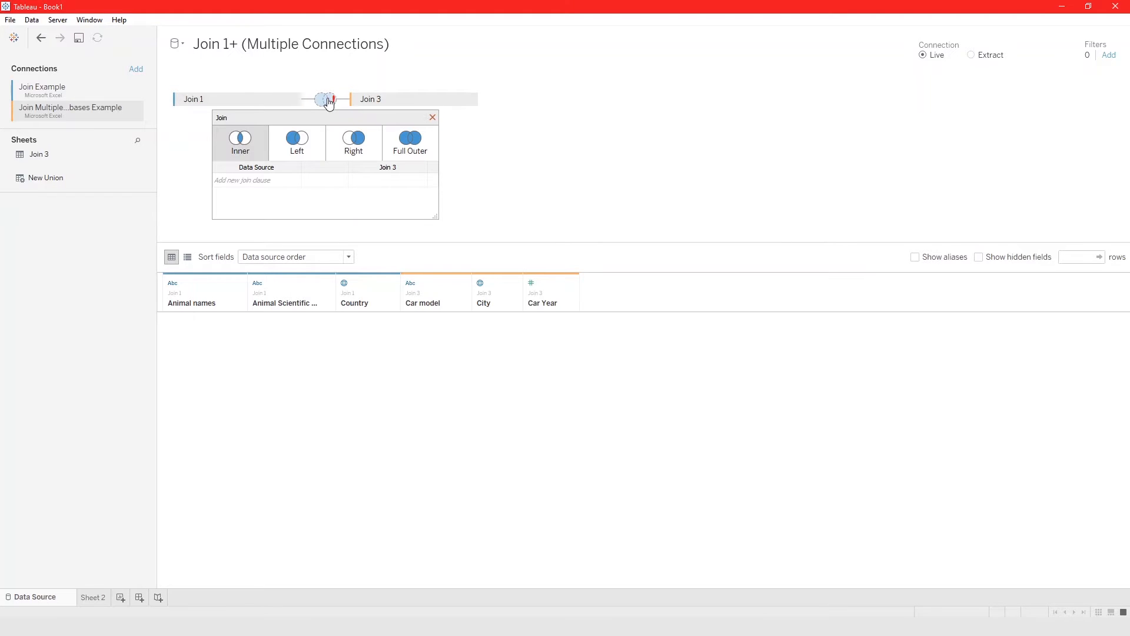
{"action": "left_click", "coordinate": [243, 181]}
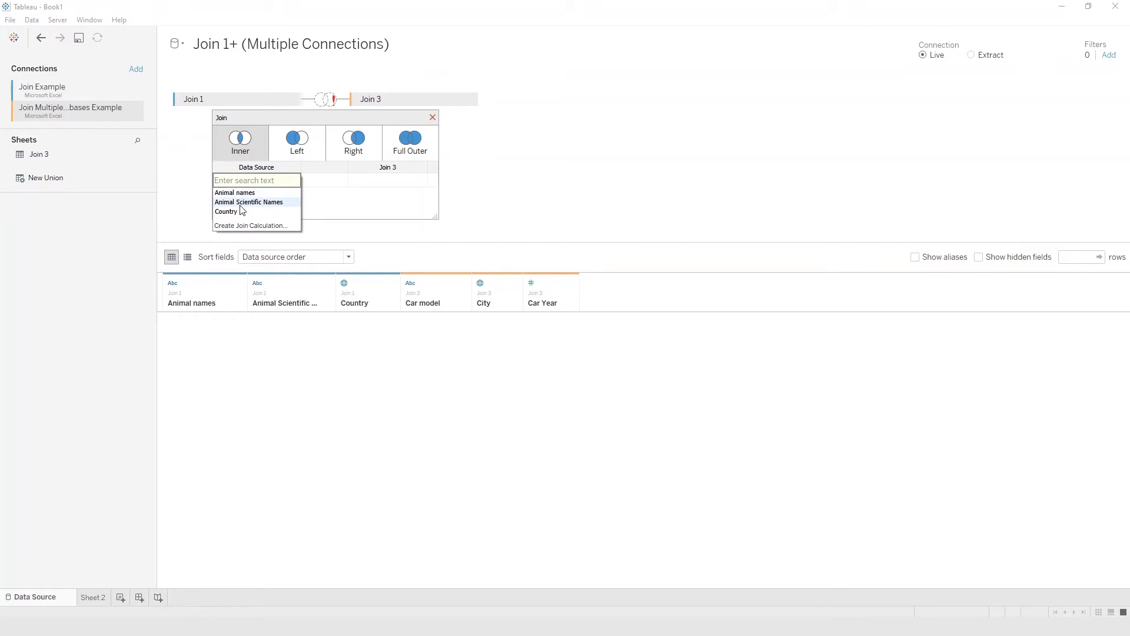
{"action": "left_click", "coordinate": [384, 180]}
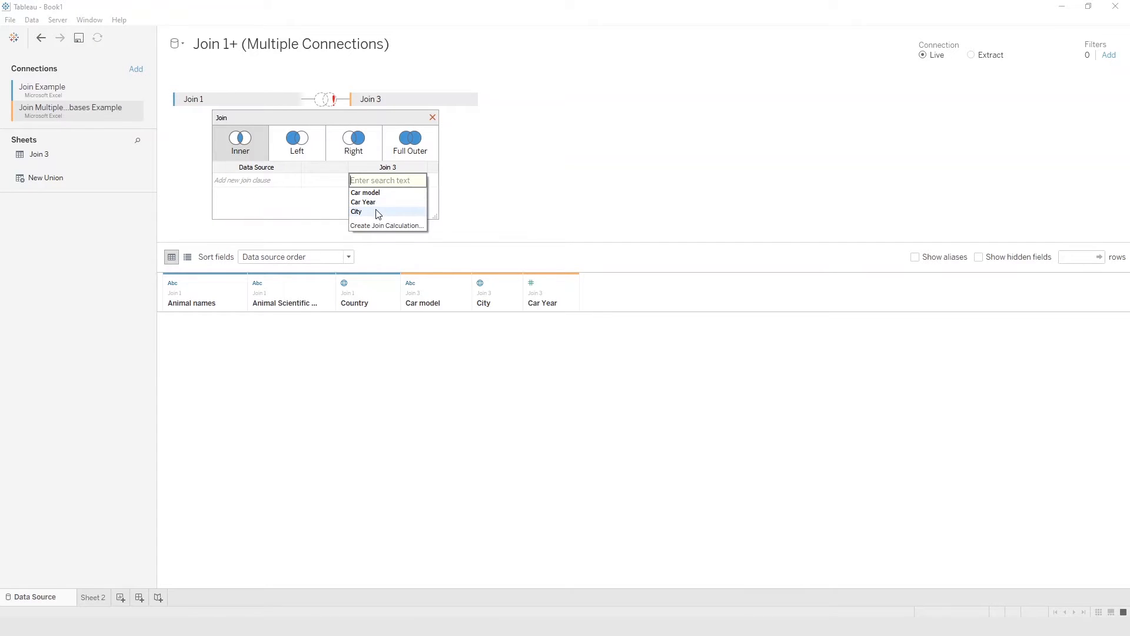
{"action": "left_click", "coordinate": [300, 212]}
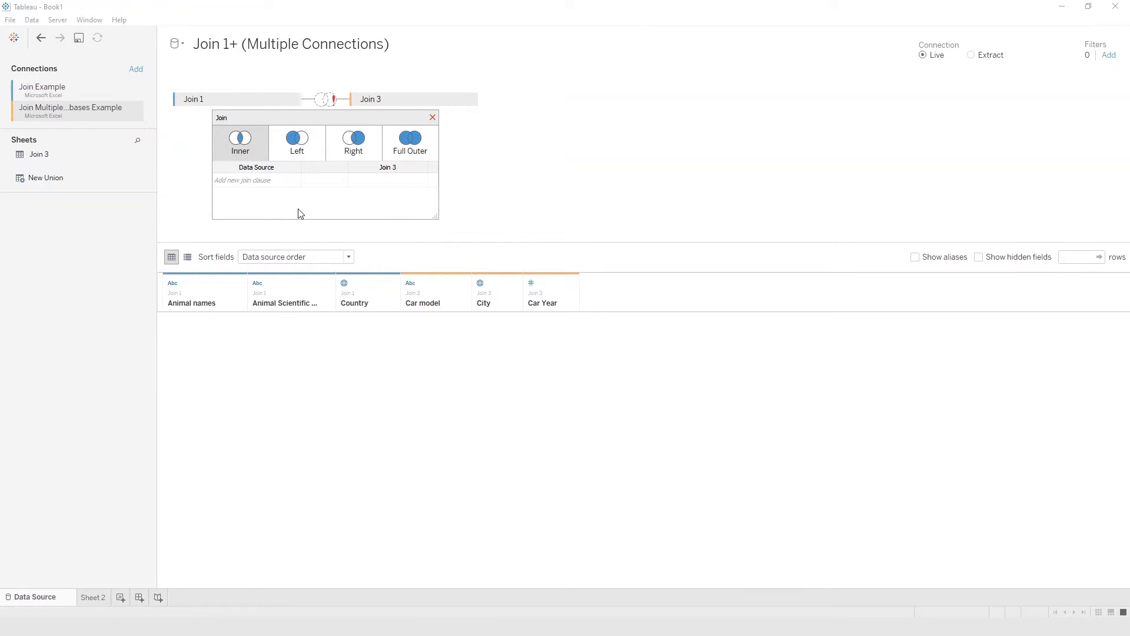
{"action": "left_click", "coordinate": [331, 100]}
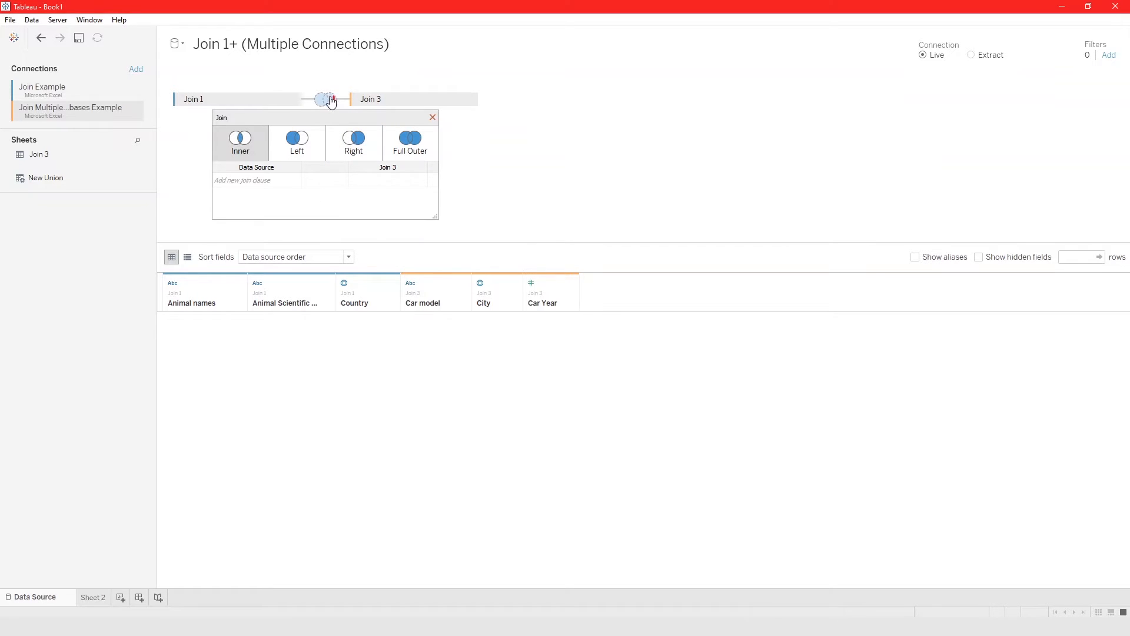
{"action": "left_click", "coordinate": [432, 117]}
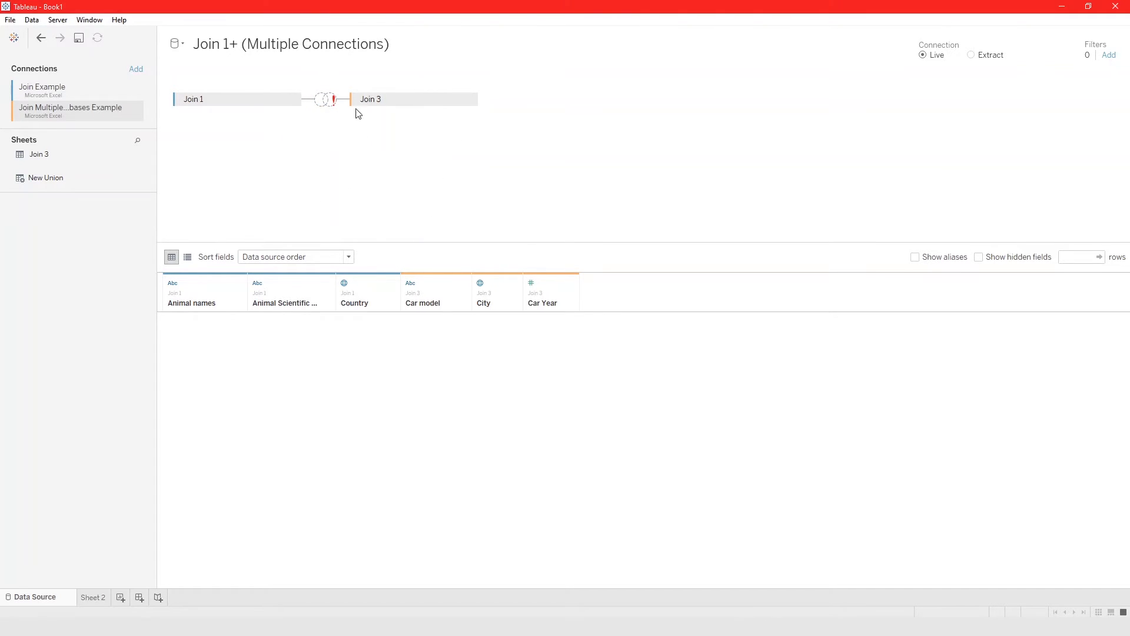
Remove both Join 3 and Join 1 from the canvas
{"action": "left_click", "coordinate": [469, 102]}
{"action": "left_click", "coordinate": [483, 174]}
{"action": "left_click", "coordinate": [292, 100]}
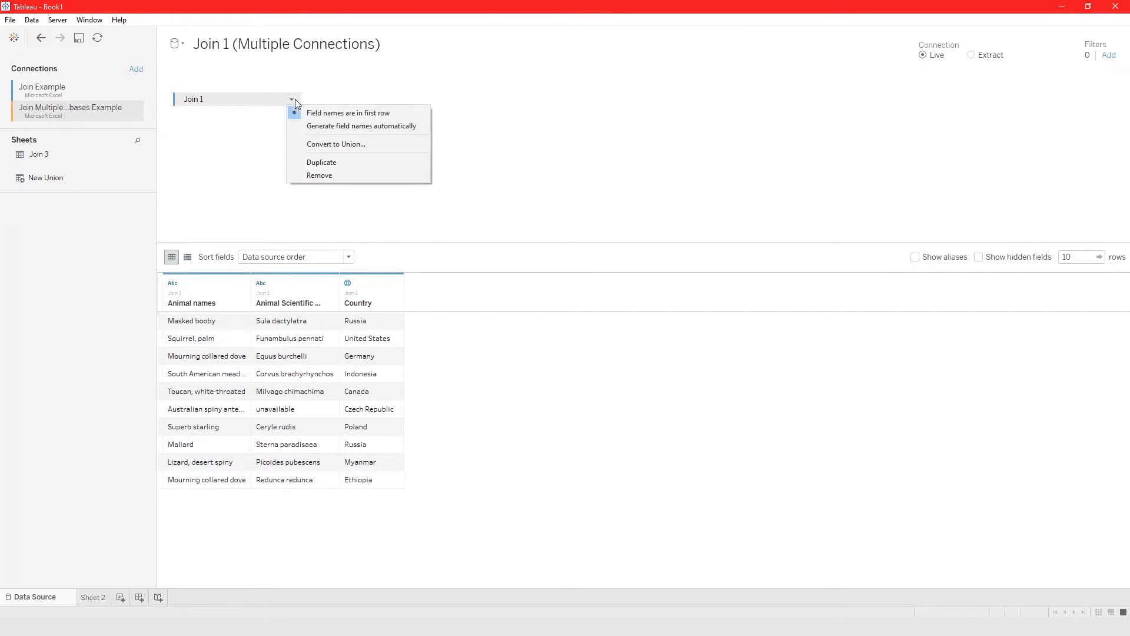
{"action": "left_click", "coordinate": [312, 175]}
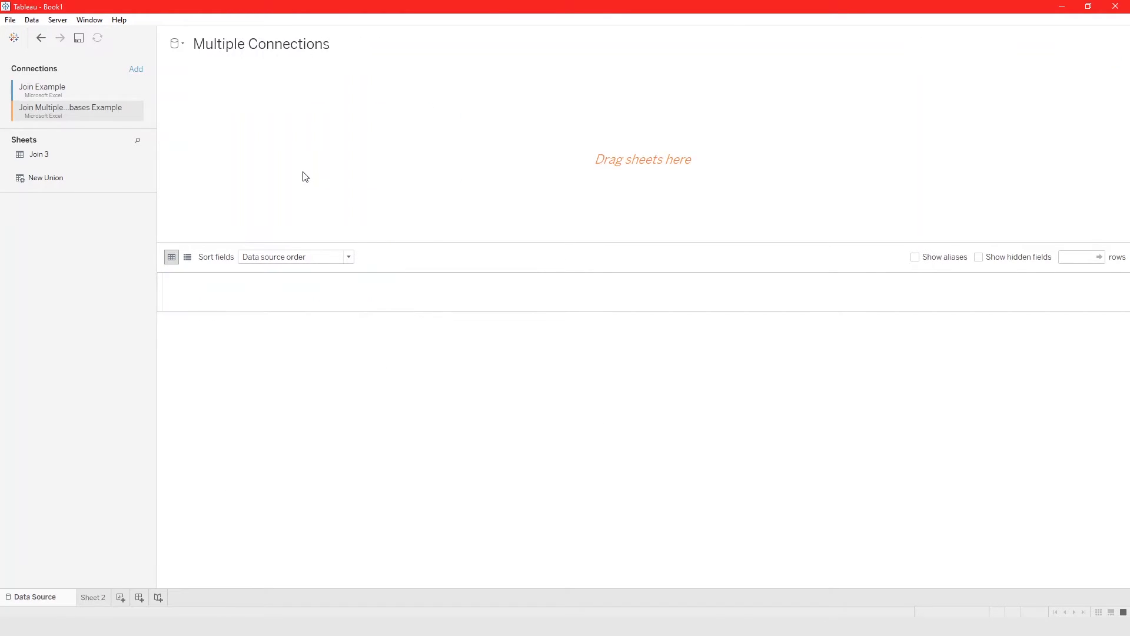
Join the Join 2 sheet from Join Example with the Join 3 sheet from the Join Multiple...bases Example connection
{"action": "left_click", "coordinate": [93, 95]}
{"action": "left_click_drag", "start_coordinate": [65, 226], "coordinate": [298, 143]}
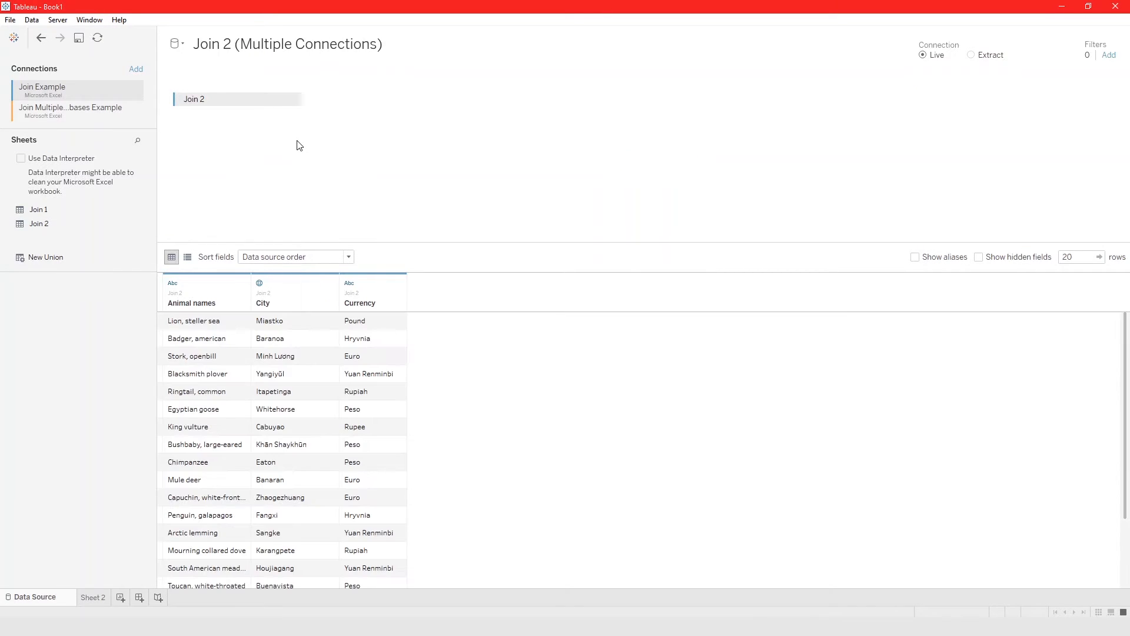
{"action": "left_click", "coordinate": [69, 116]}
{"action": "left_click_drag", "start_coordinate": [41, 154], "coordinate": [297, 140]}
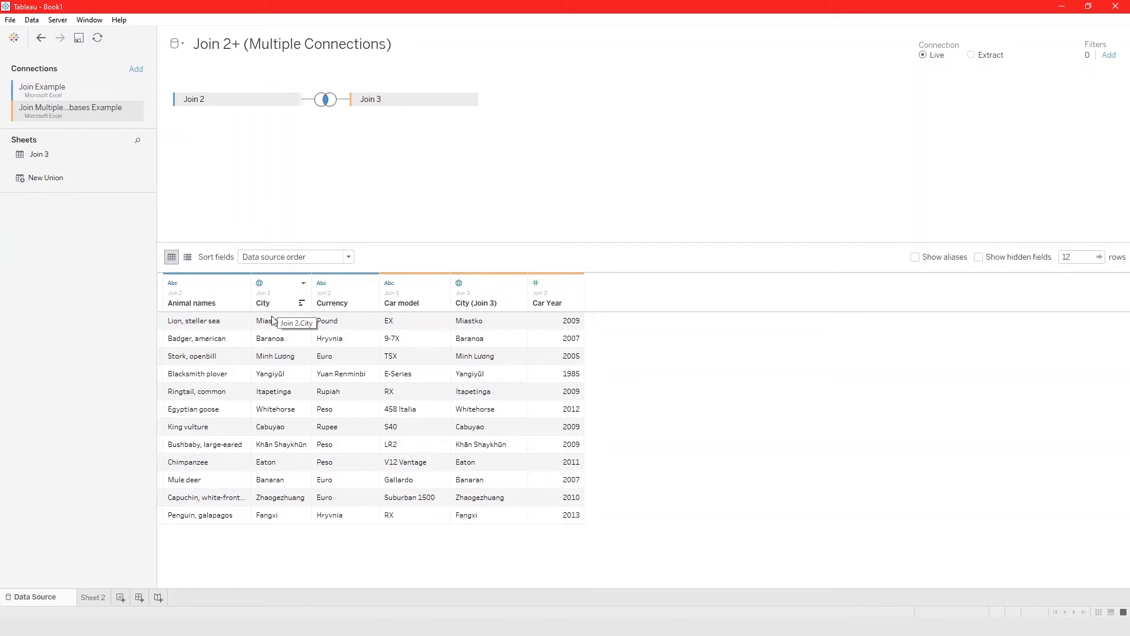
Review the inner join between Join 2 and Join 3, reselecting City to match City (Join 3), and close its settings
{"action": "left_click", "coordinate": [325, 99]}
{"action": "left_click", "coordinate": [310, 138]}
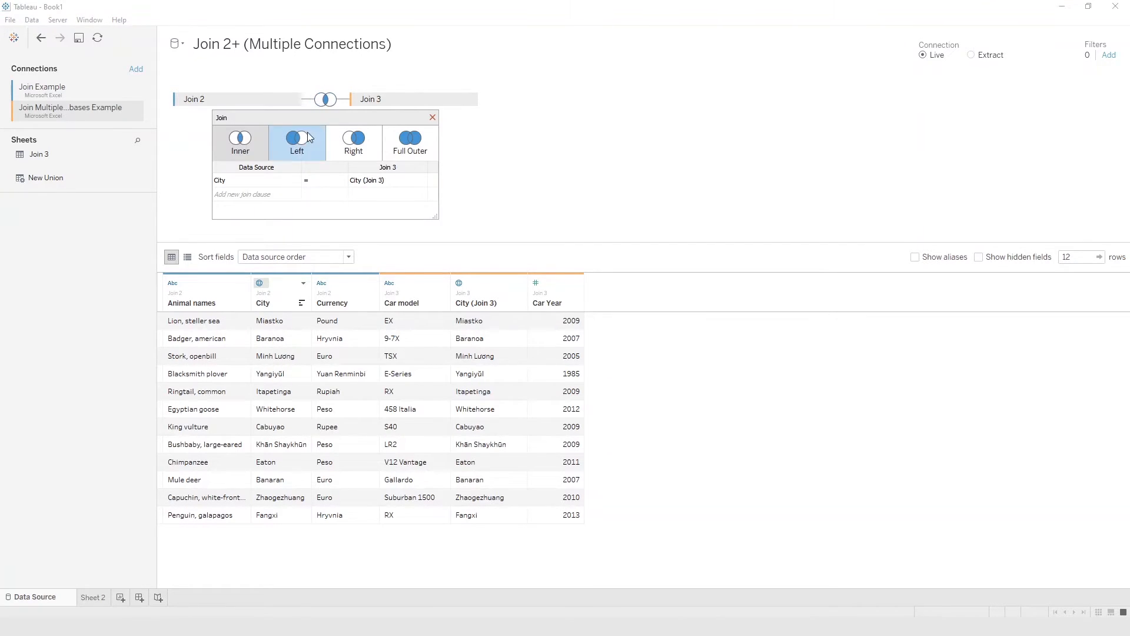
{"action": "left_click", "coordinate": [263, 181]}
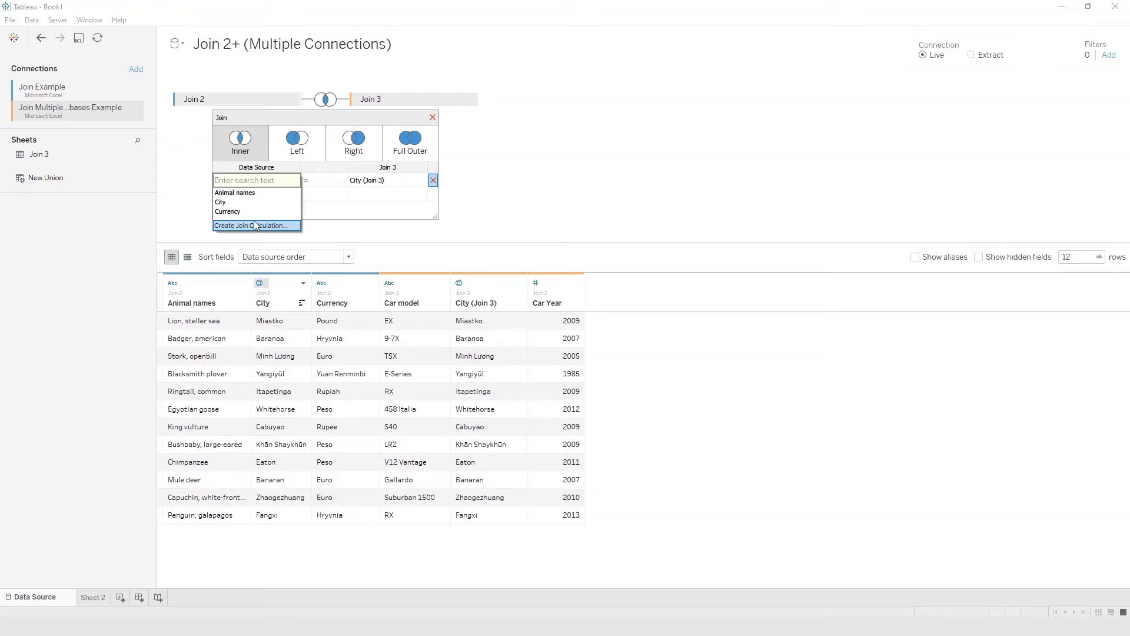
{"action": "left_click", "coordinate": [221, 202]}
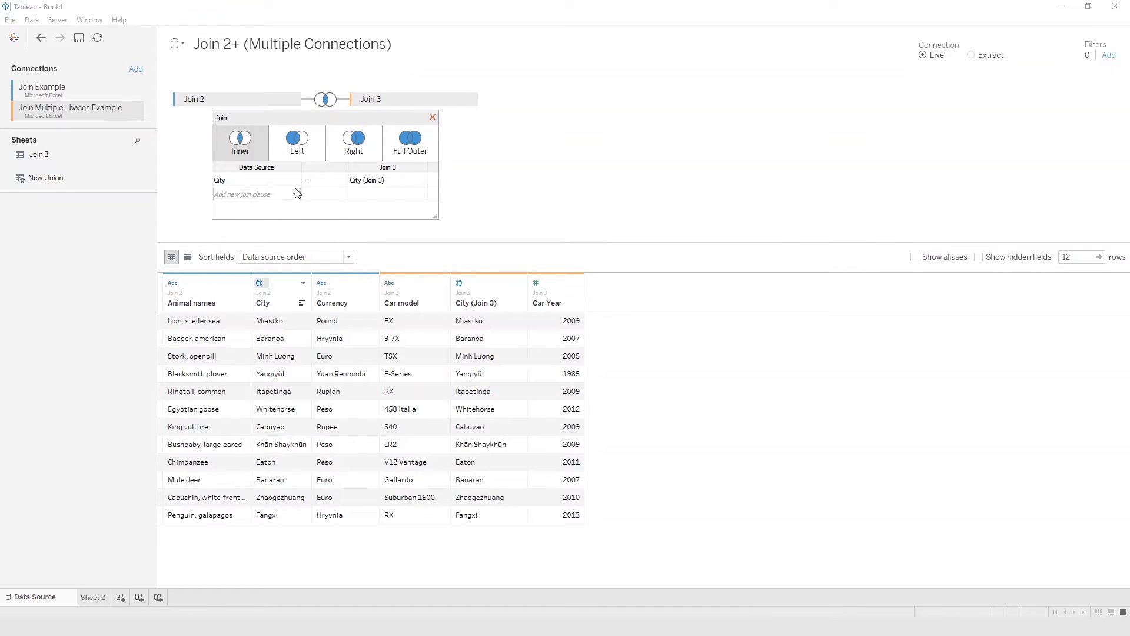
{"action": "left_click", "coordinate": [386, 180]}
{"action": "left_click", "coordinate": [382, 212]}
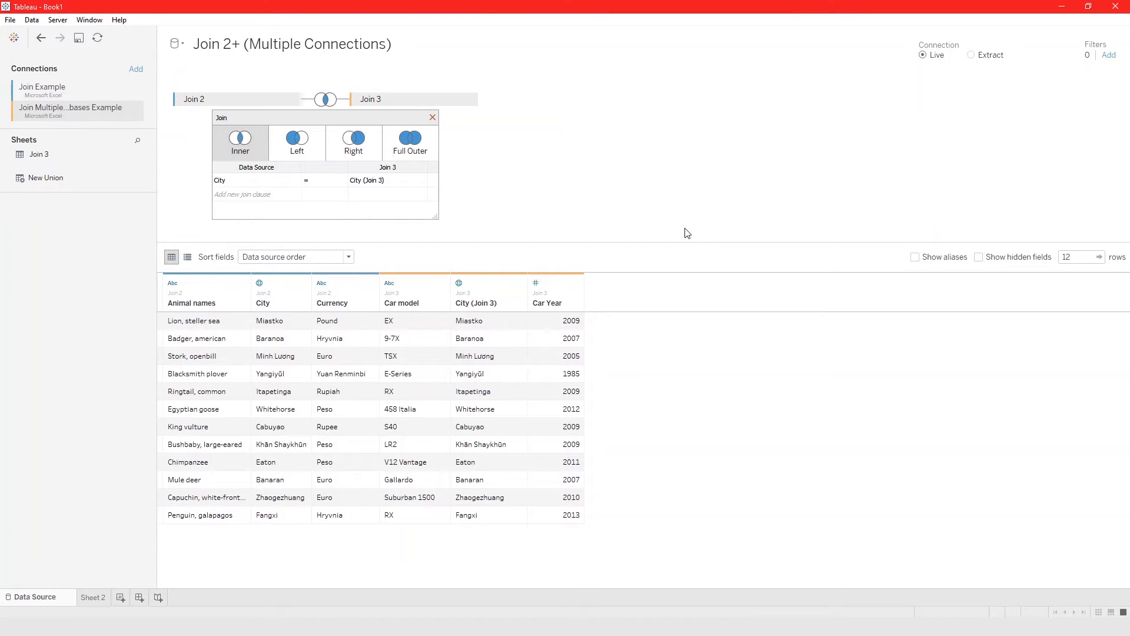
{"action": "left_click", "coordinate": [432, 118]}
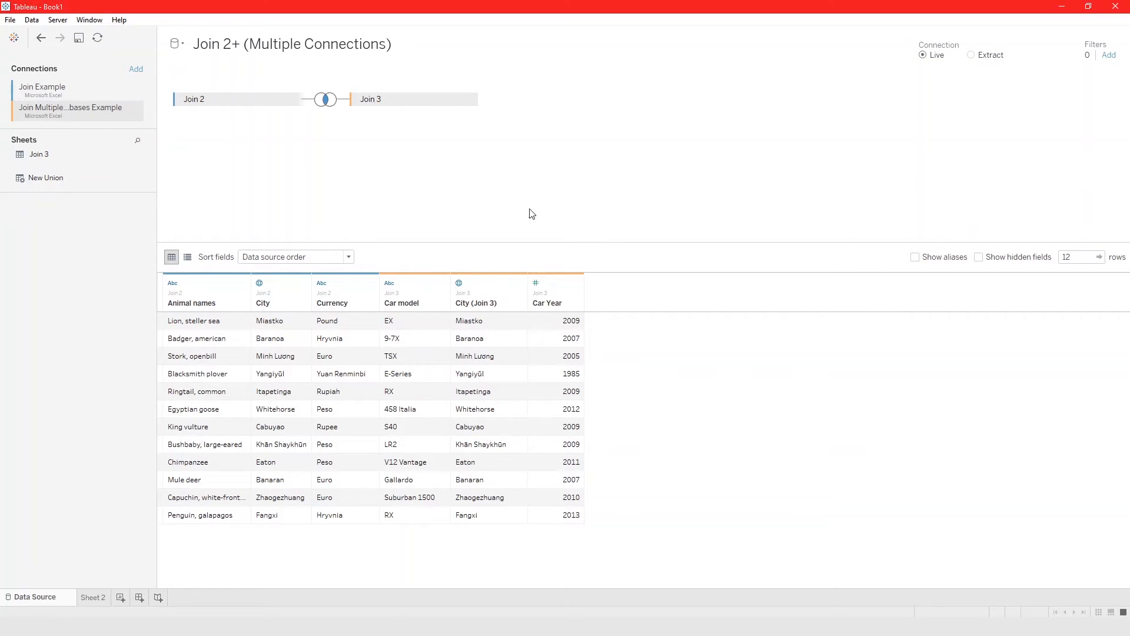
Look over the Join 2 and Join 3 fields in Sheet 2, comparing them with the data source
{"action": "left_click", "coordinate": [96, 598]}
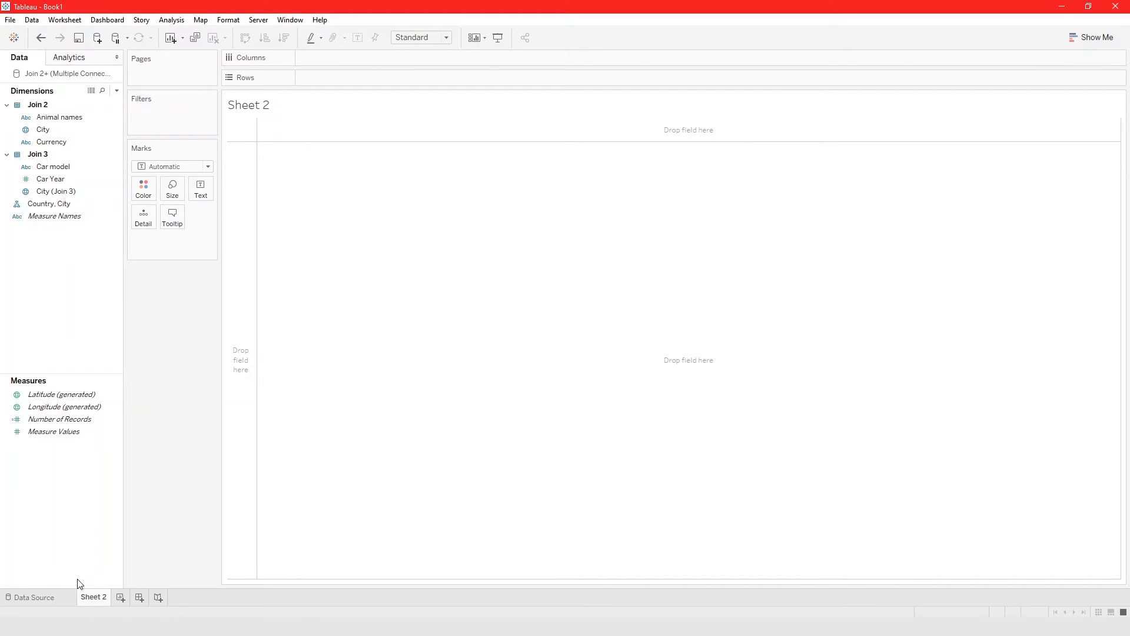
{"action": "left_click", "coordinate": [55, 601]}
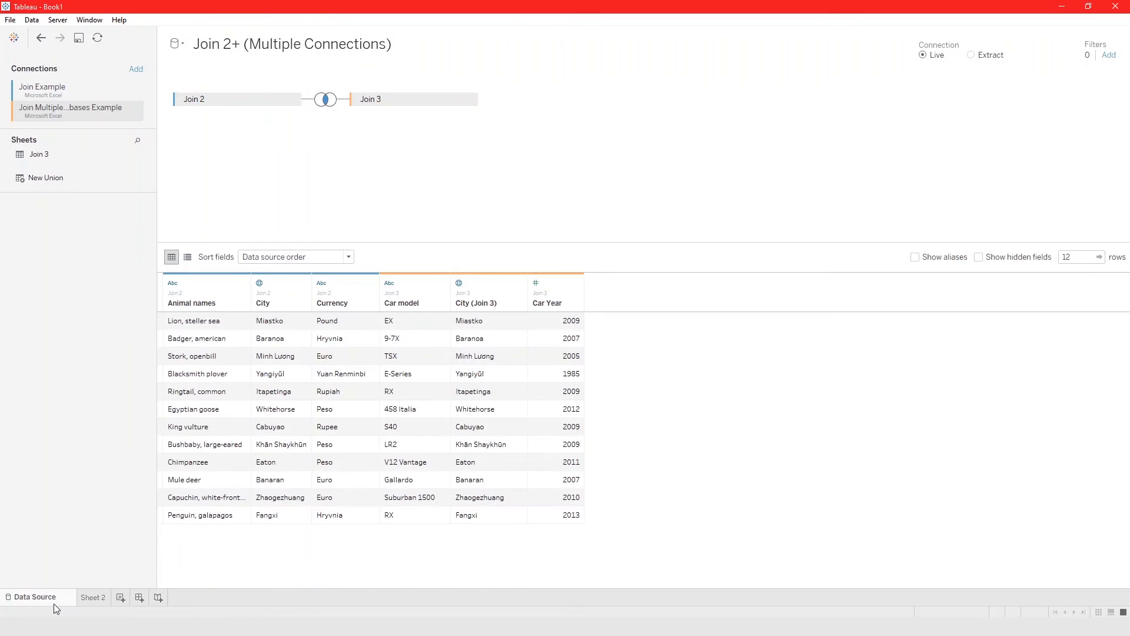
{"action": "left_click", "coordinate": [97, 597]}
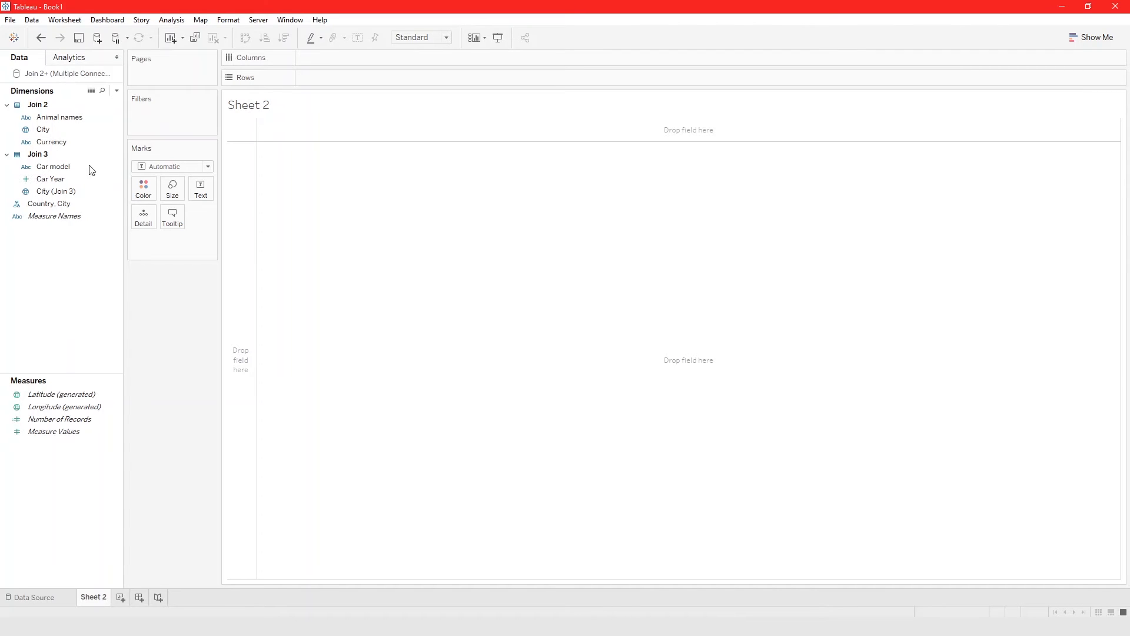
Rename the data source as Test Join
{"action": "left_click", "coordinate": [57, 597]}
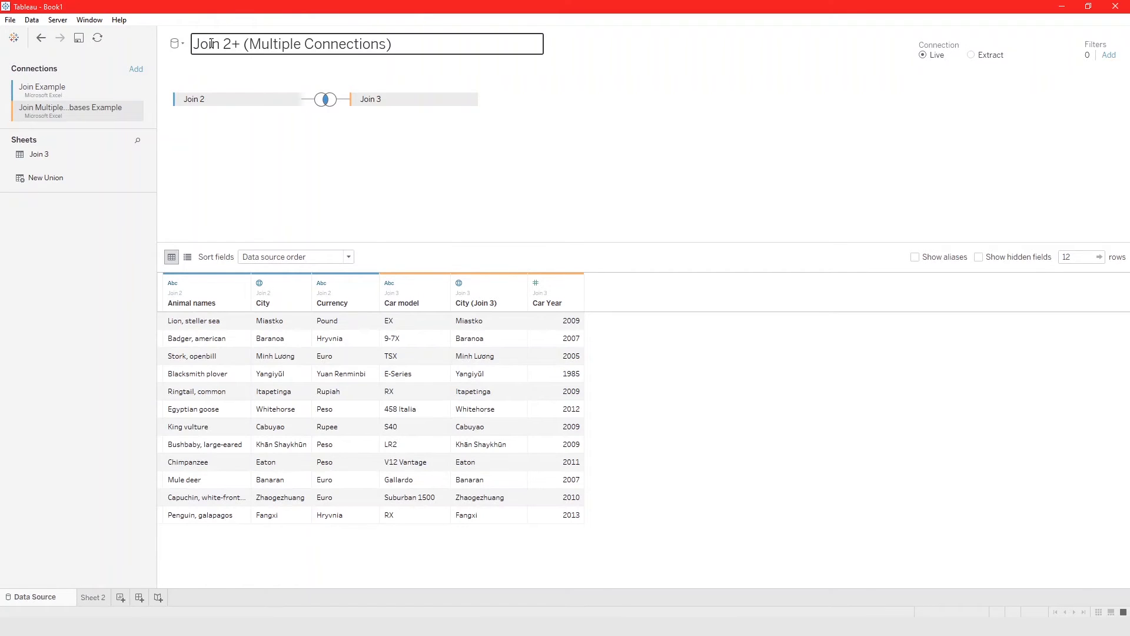
{"action": "left_click", "coordinate": [429, 46]}
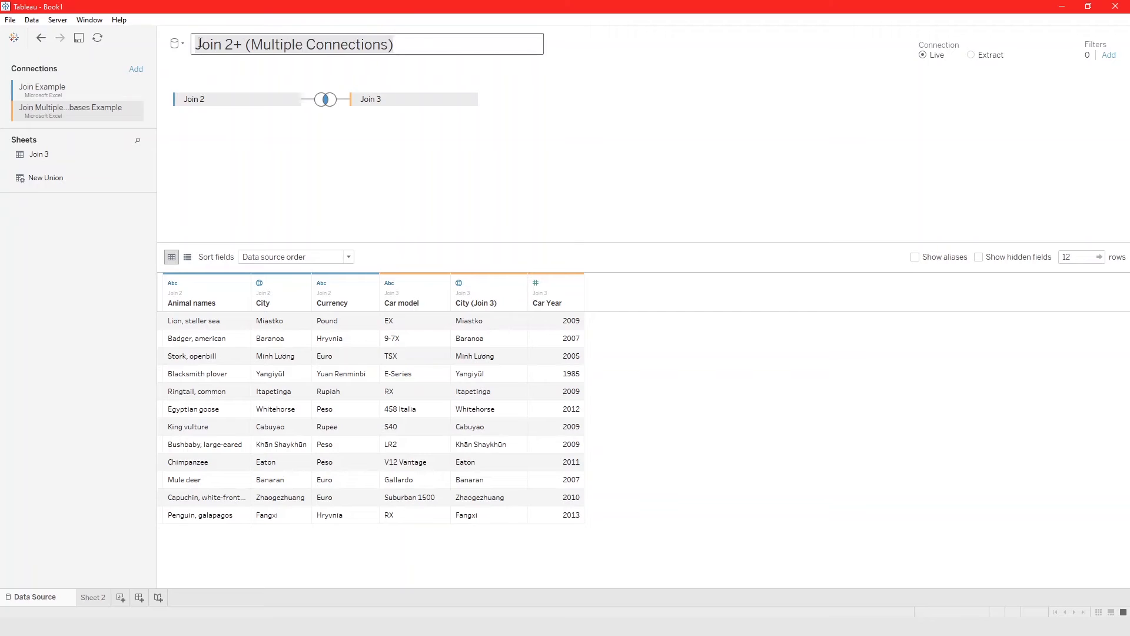
{"action": "key", "text": "BackSpace"}
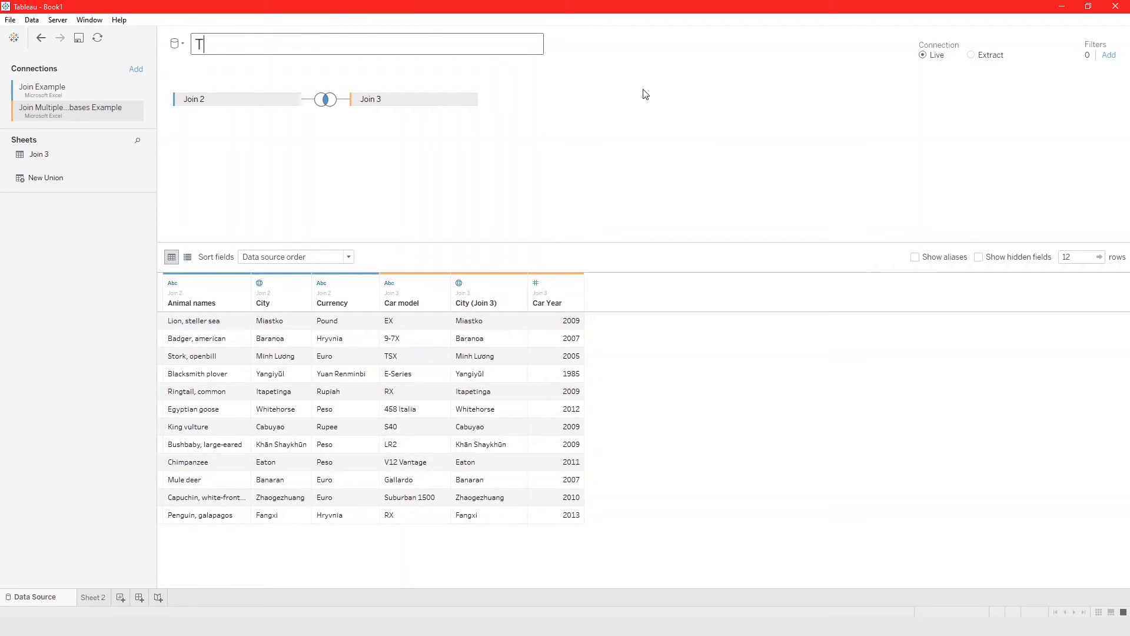
{"action": "type", "text": "Test Join"}
{"action": "key", "text": "Return"}
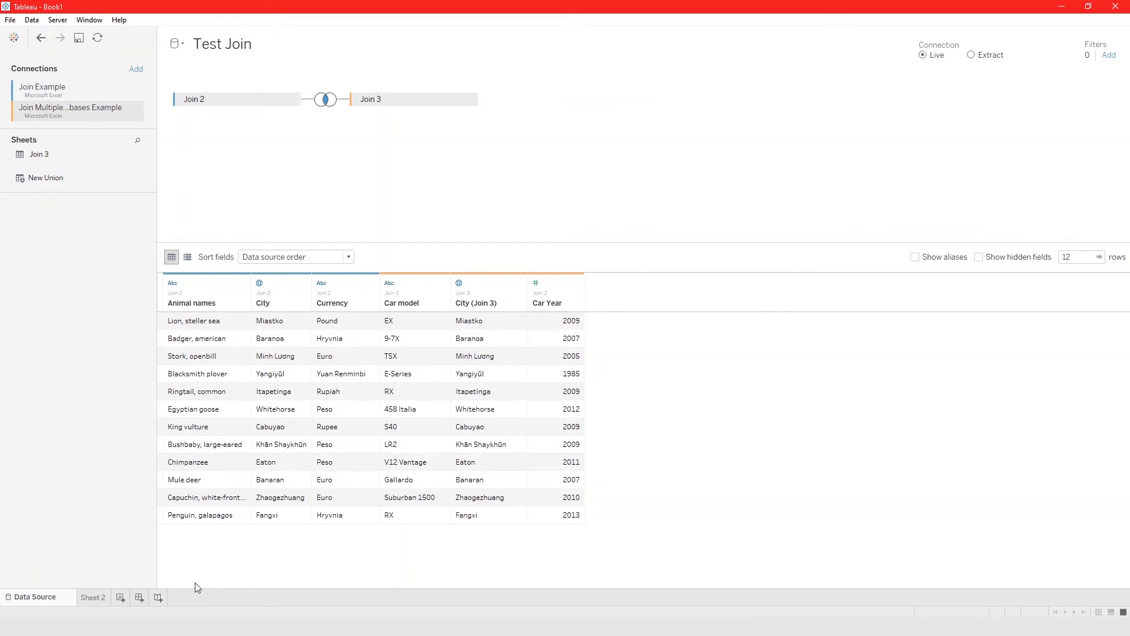
Place Animal names from Join 2 as rows in the Sheet 2 view
{"action": "left_click", "coordinate": [97, 600]}
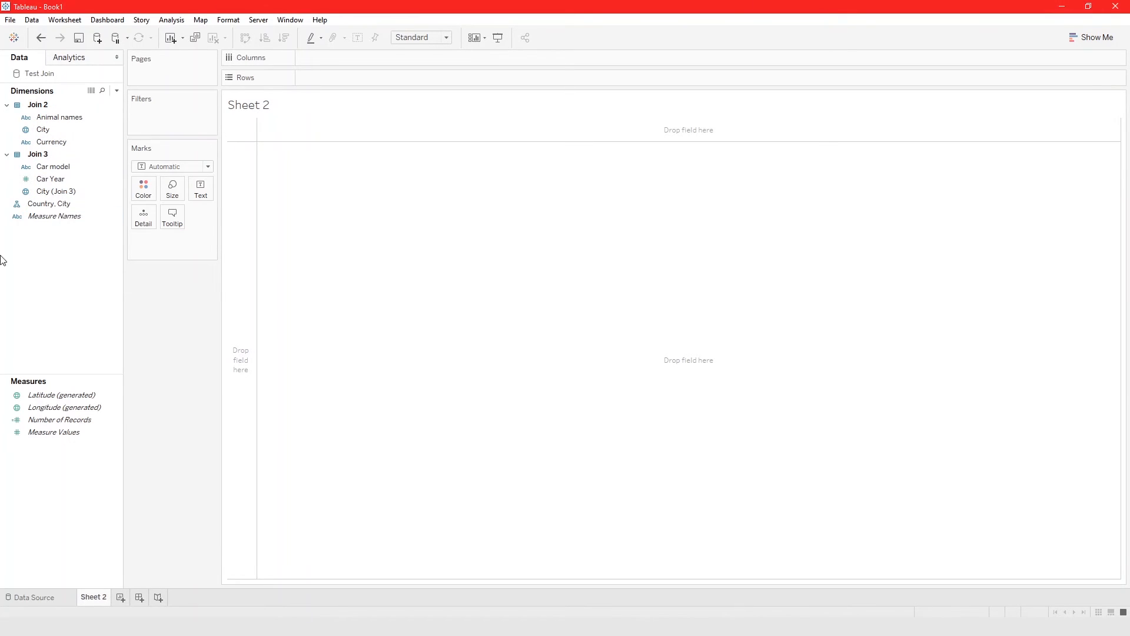
{"action": "left_click", "coordinate": [69, 121]}
{"action": "left_click_drag", "start_coordinate": [70, 120], "coordinate": [376, 186]}
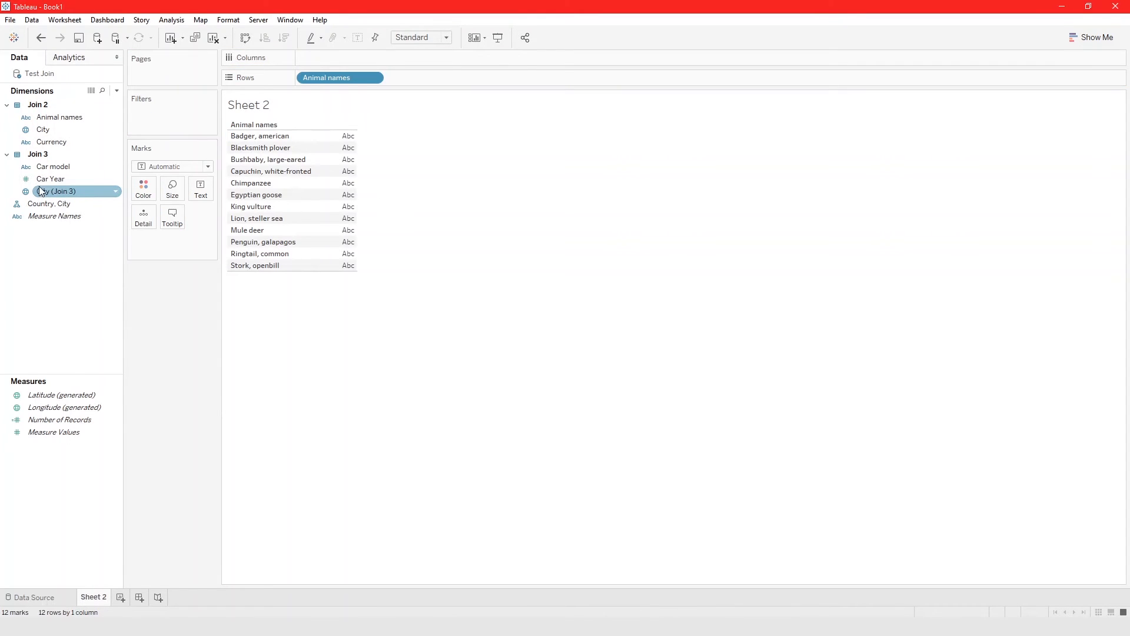
Try Car Year in the view, remove it, and add City (Join 3) to the rows beside Animal names
{"action": "left_click_drag", "start_coordinate": [50, 178], "coordinate": [347, 199]}
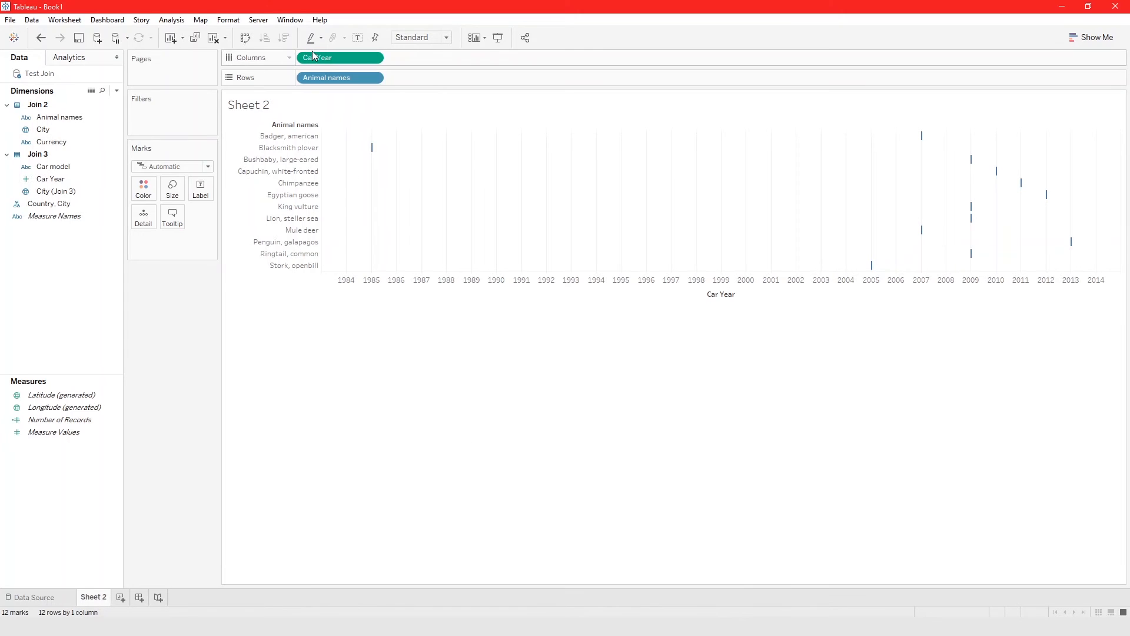
{"action": "left_click_drag", "start_coordinate": [304, 57], "coordinate": [52, 302]}
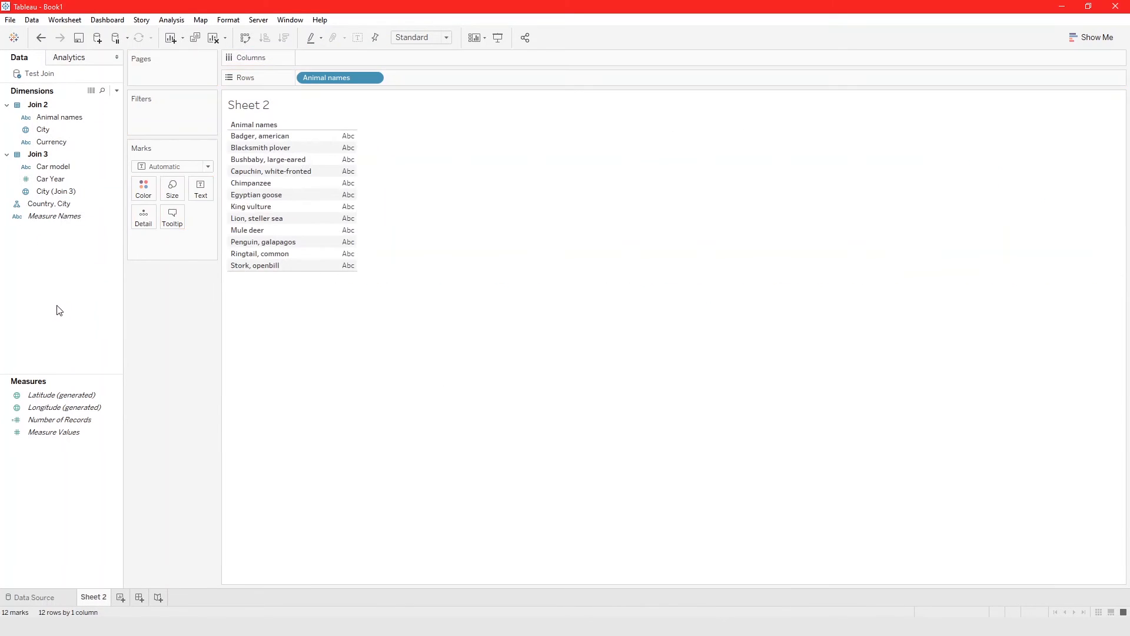
{"action": "left_click_drag", "start_coordinate": [61, 193], "coordinate": [344, 219]}
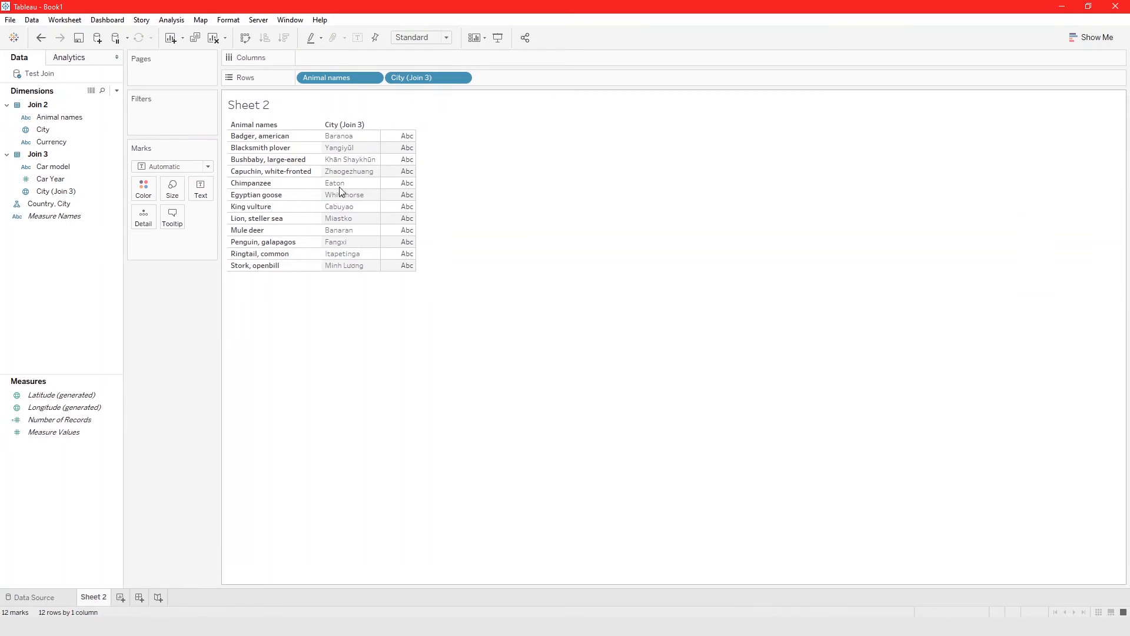
Add the Join 1 sheet from the Join Example connection to the Test Join data source as another table joined to Join 2
{"action": "left_click", "coordinate": [39, 598]}
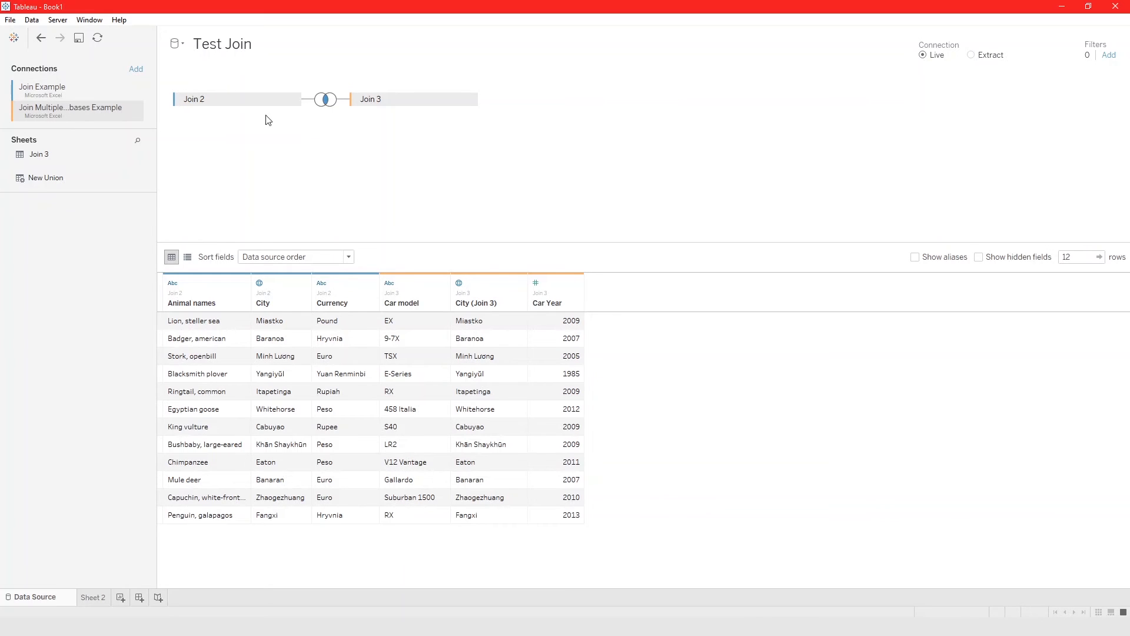
{"action": "left_click", "coordinate": [69, 93]}
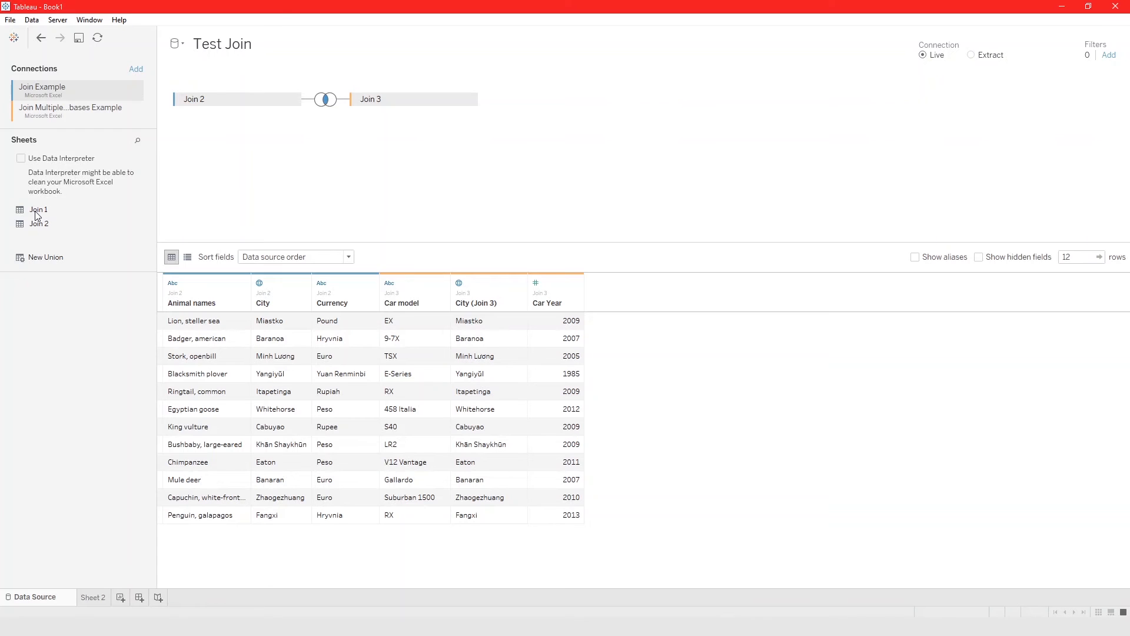
{"action": "left_click_drag", "start_coordinate": [36, 213], "coordinate": [424, 162]}
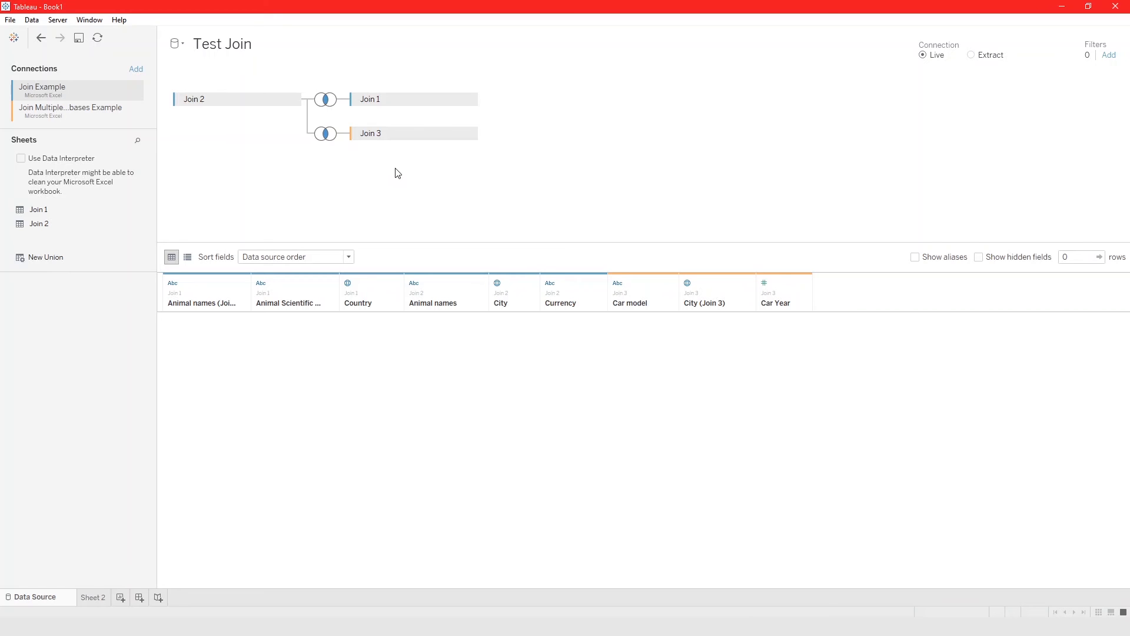
Review the Join 3 join clause, reselecting City from Join 2 as the match for City (Join 3)
{"action": "left_click", "coordinate": [327, 136]}
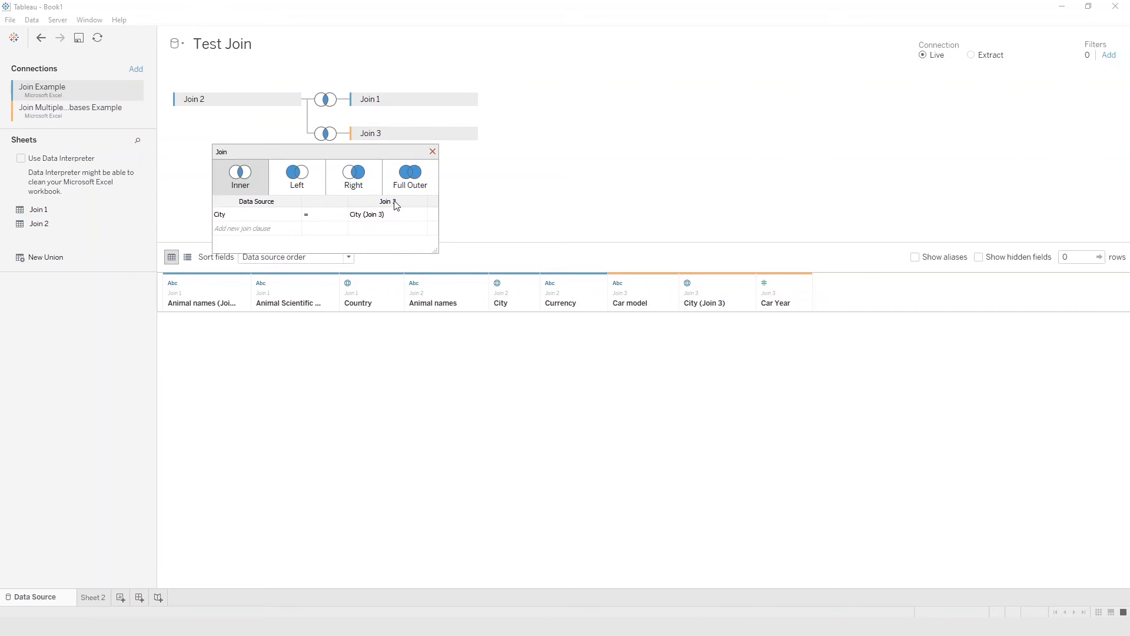
{"action": "left_click", "coordinate": [275, 216]}
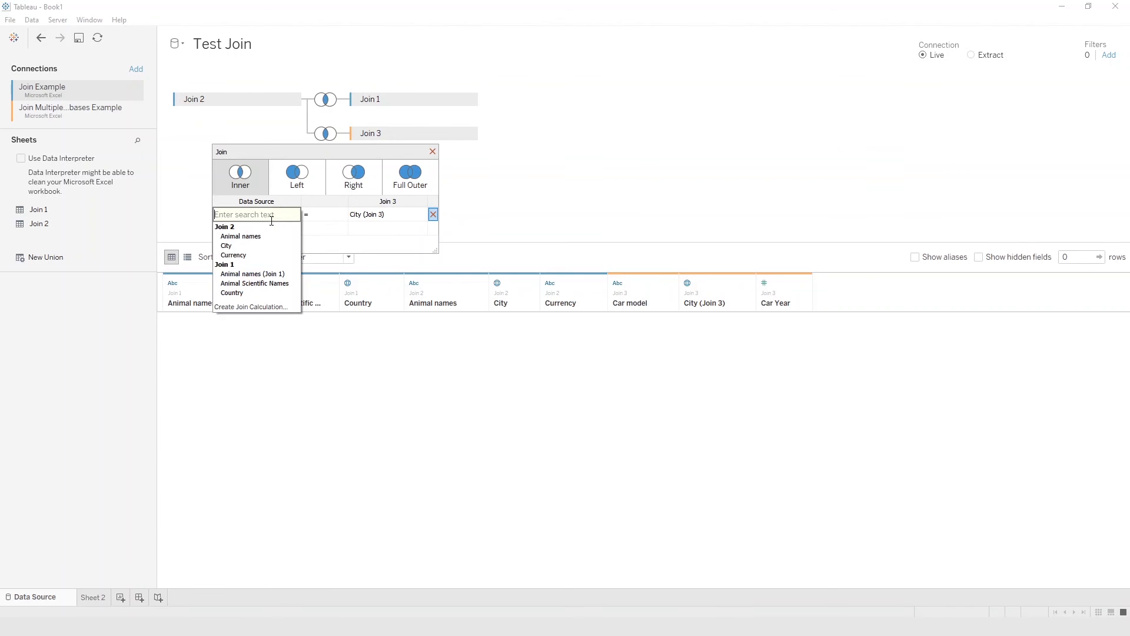
{"action": "left_click", "coordinate": [259, 246]}
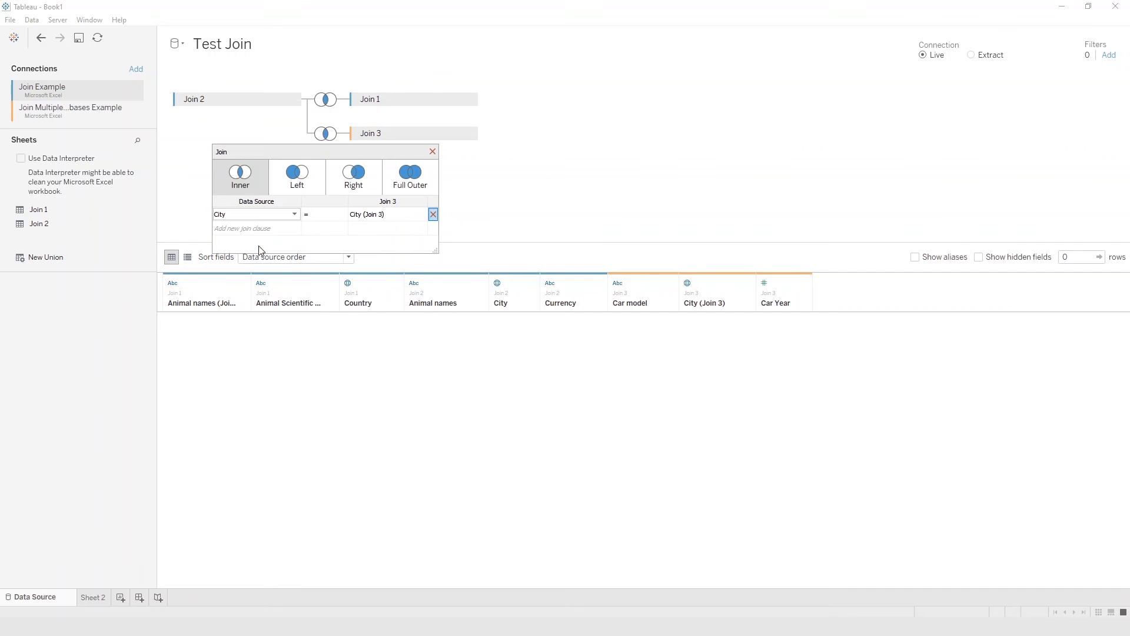
{"action": "left_click", "coordinate": [433, 152]}
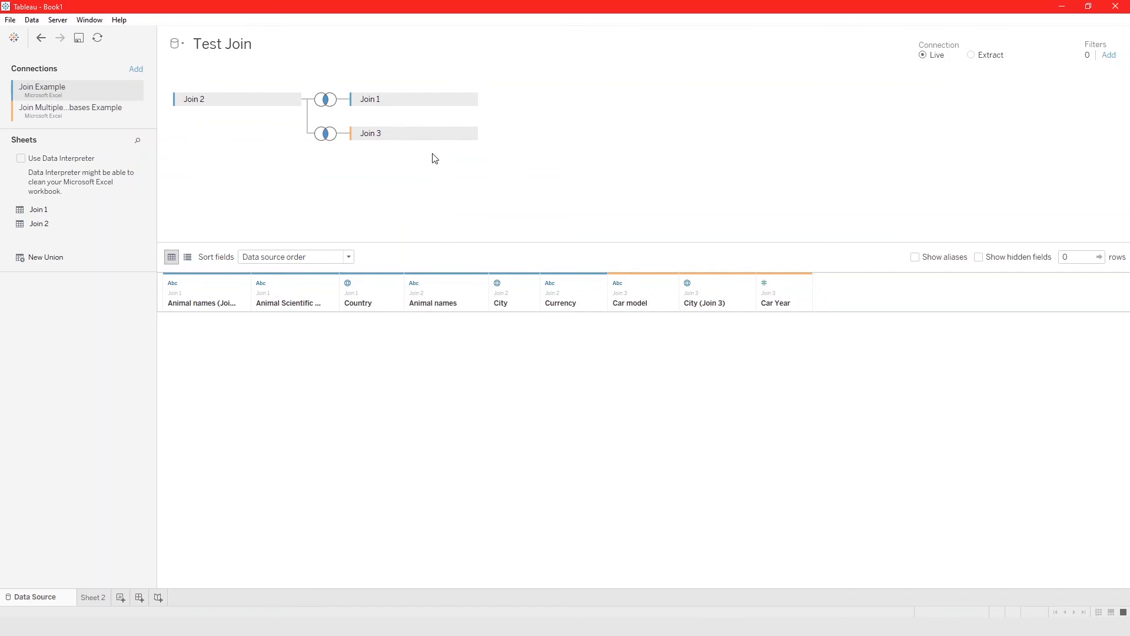
Set the Join 1 join clause to match Animal names from Join 2 with Animal names (Join 1)
{"action": "left_click", "coordinate": [326, 99]}
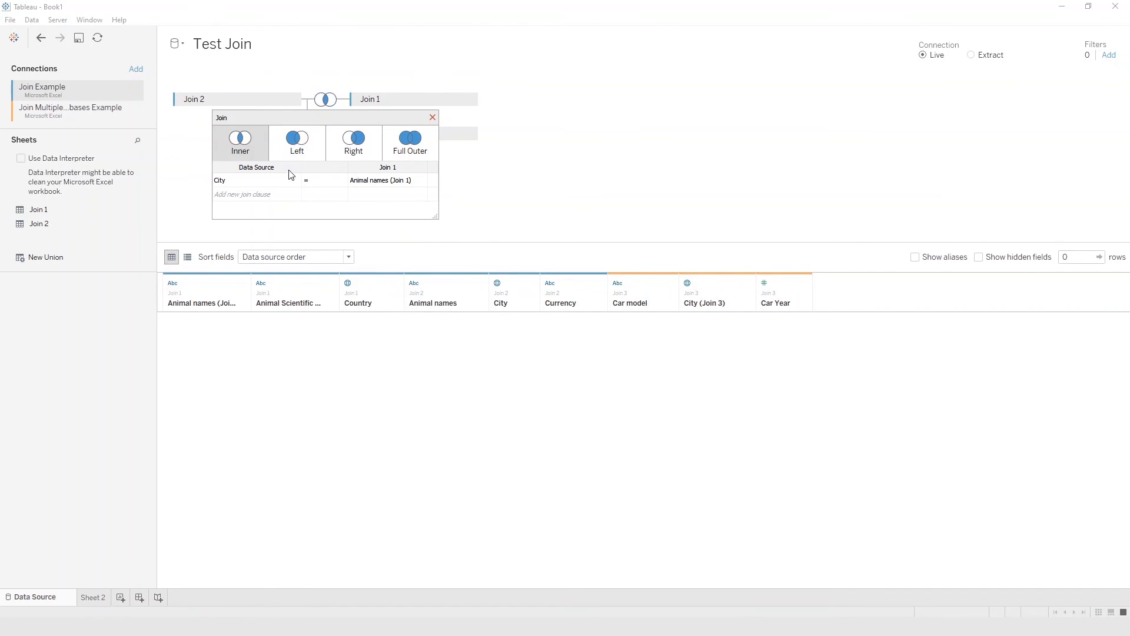
{"action": "left_click", "coordinate": [371, 183]}
{"action": "left_click", "coordinate": [359, 189]}
{"action": "left_click", "coordinate": [268, 180]}
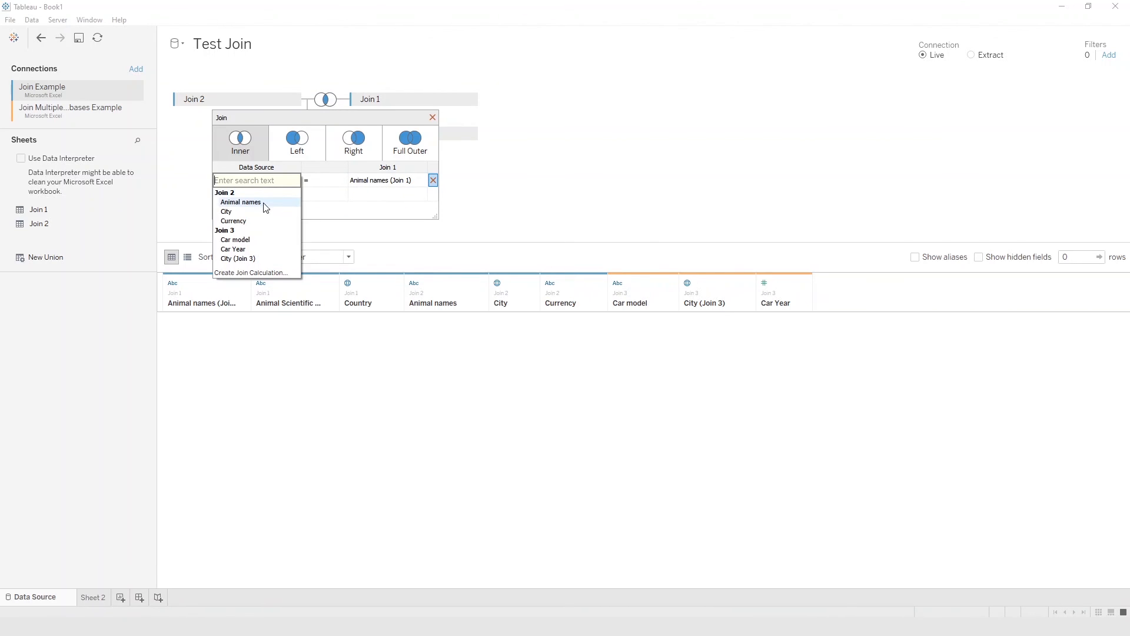
{"action": "left_click", "coordinate": [241, 202]}
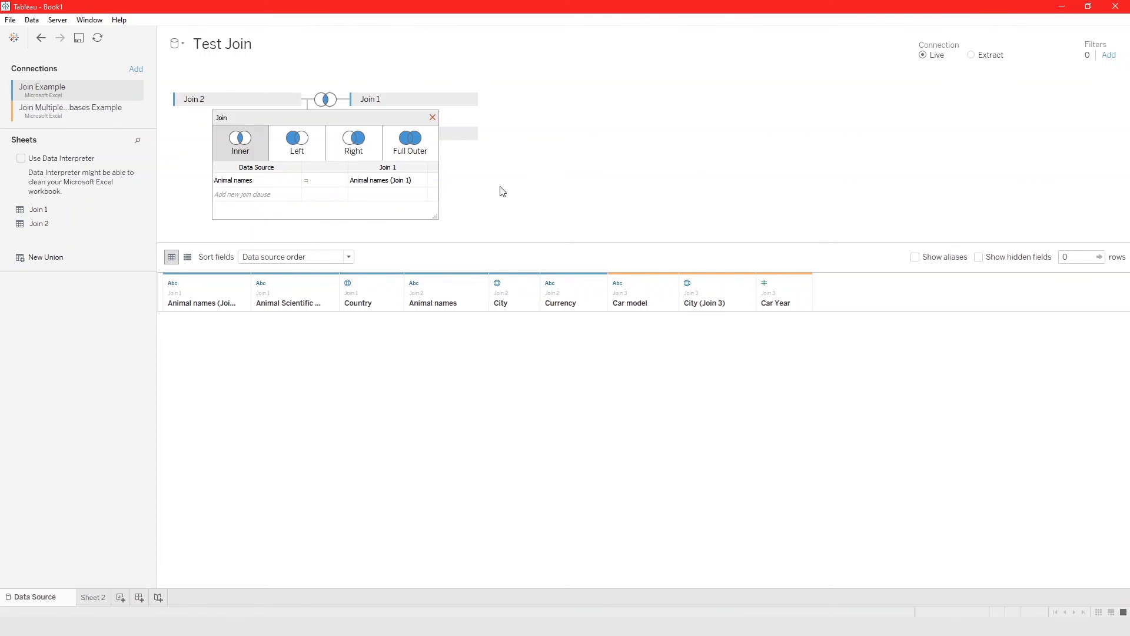
{"action": "left_click", "coordinate": [432, 117]}
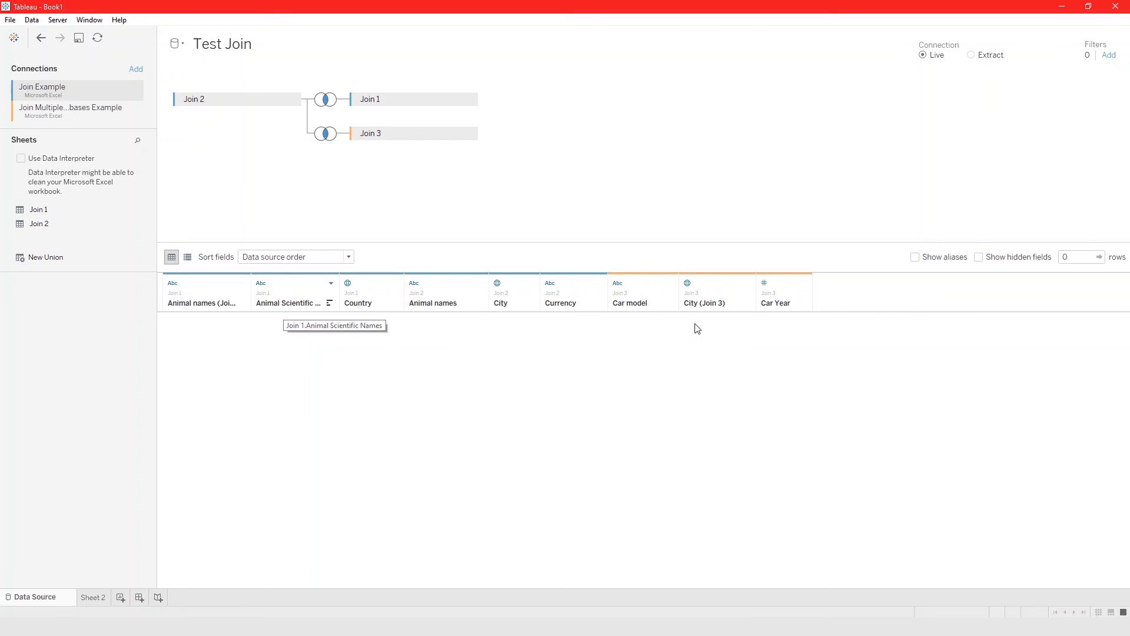
Remove Join 3 from the canvas and join it to Join 2 again from the Join Multiple...bases Example connection
{"action": "left_click", "coordinate": [325, 133]}
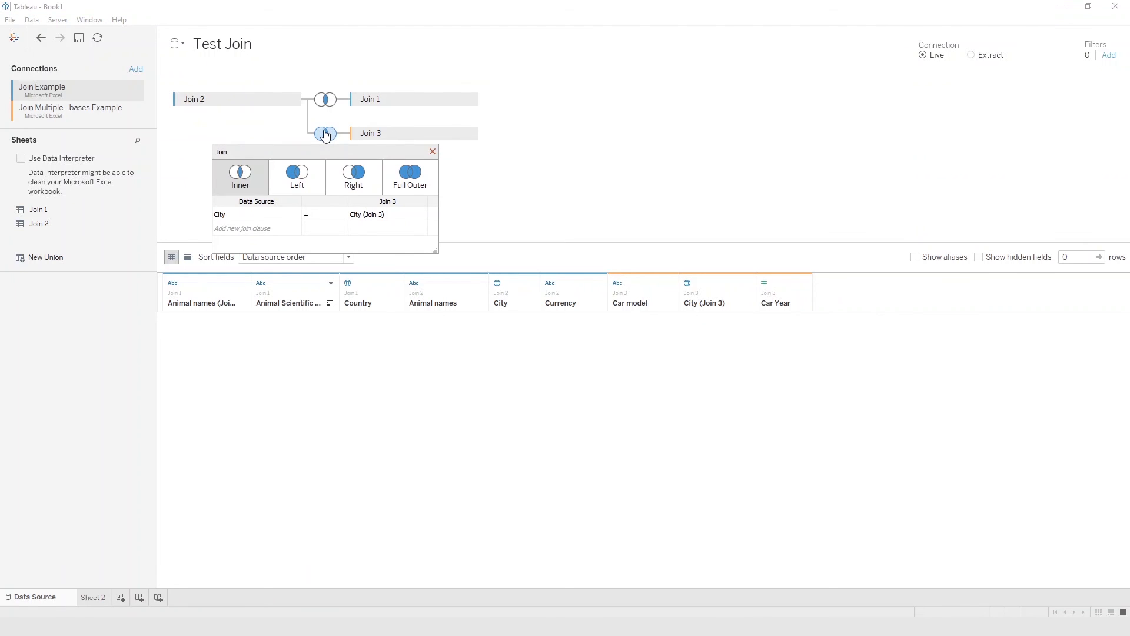
{"action": "left_click", "coordinate": [433, 151]}
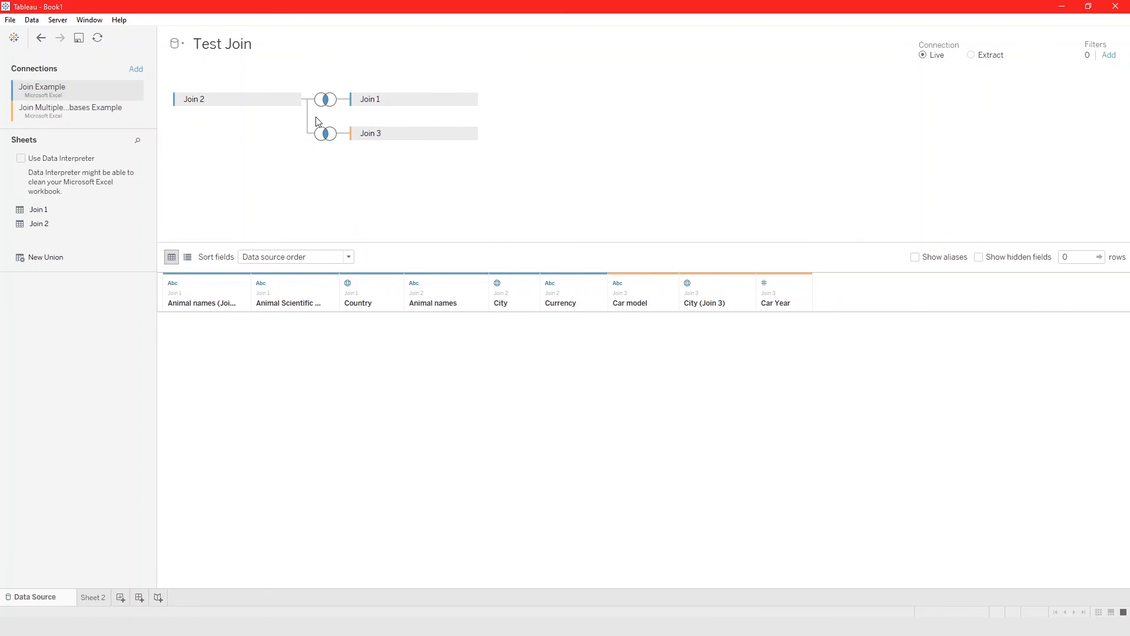
{"action": "left_click_drag", "start_coordinate": [443, 134], "coordinate": [70, 259]}
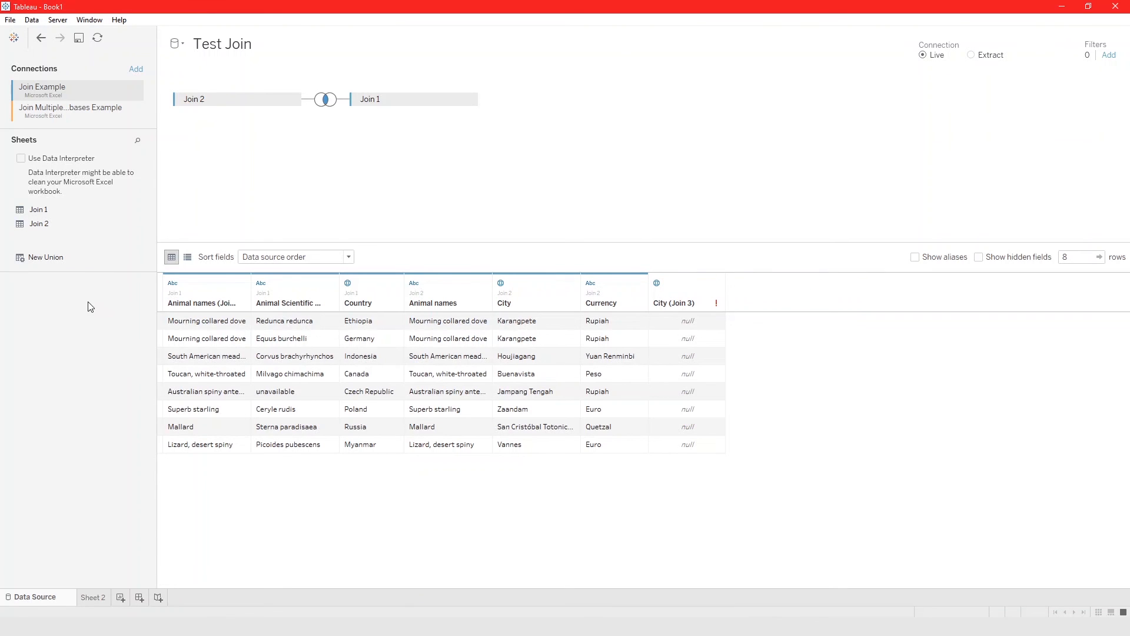
{"action": "left_click", "coordinate": [58, 109]}
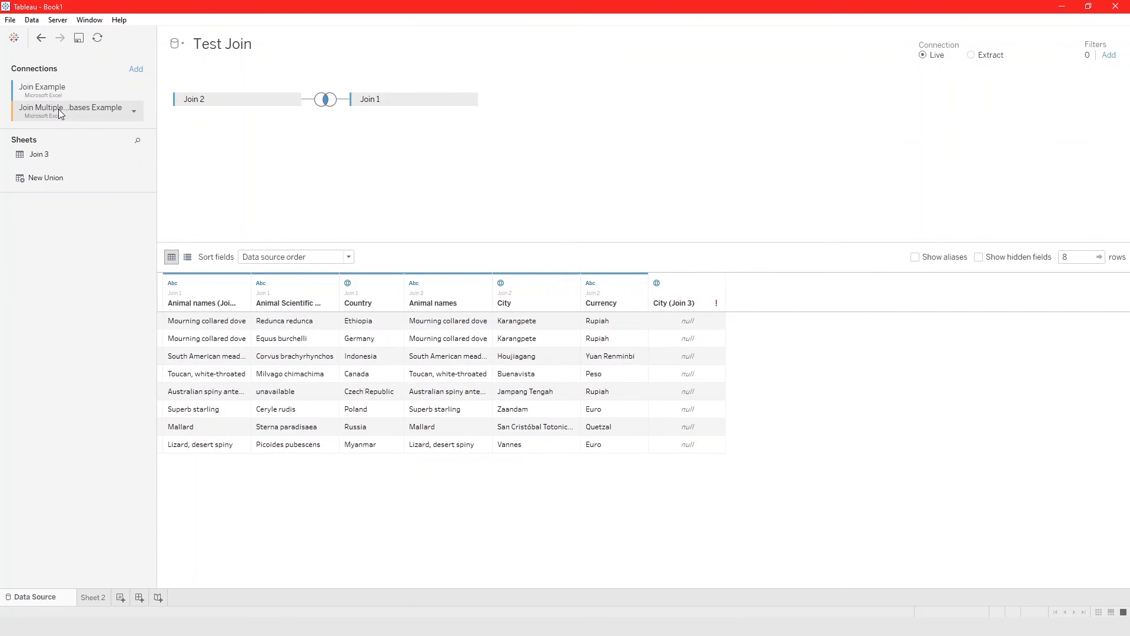
{"action": "left_click_drag", "start_coordinate": [38, 157], "coordinate": [542, 105]}
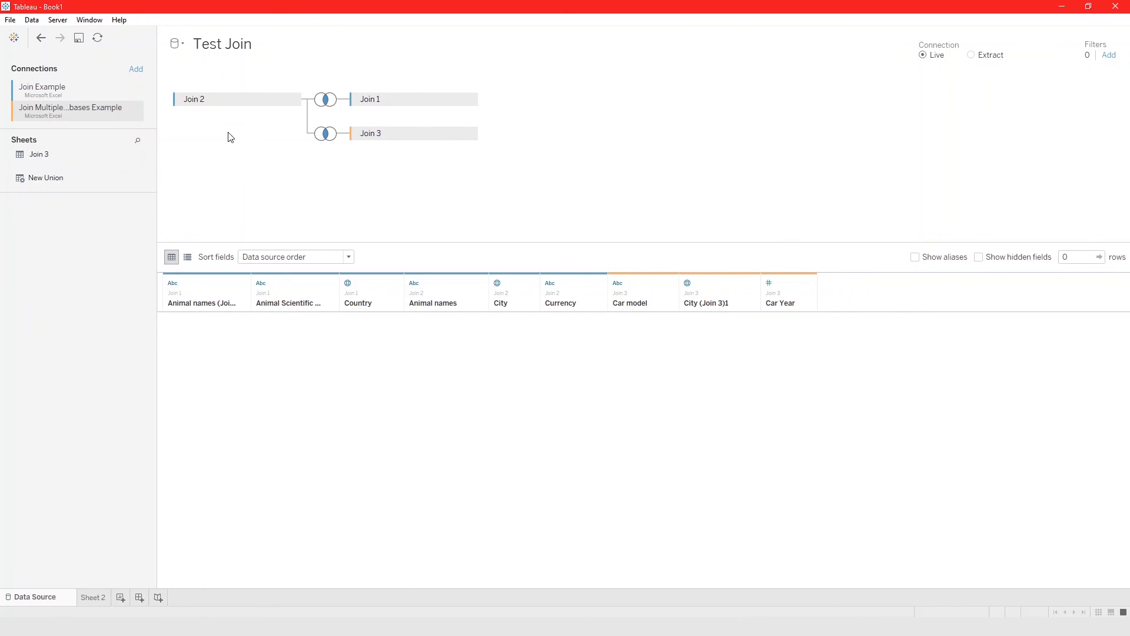
Check the join clause between Join 2 and Join 1 and close its settings
{"action": "left_click", "coordinate": [324, 106]}
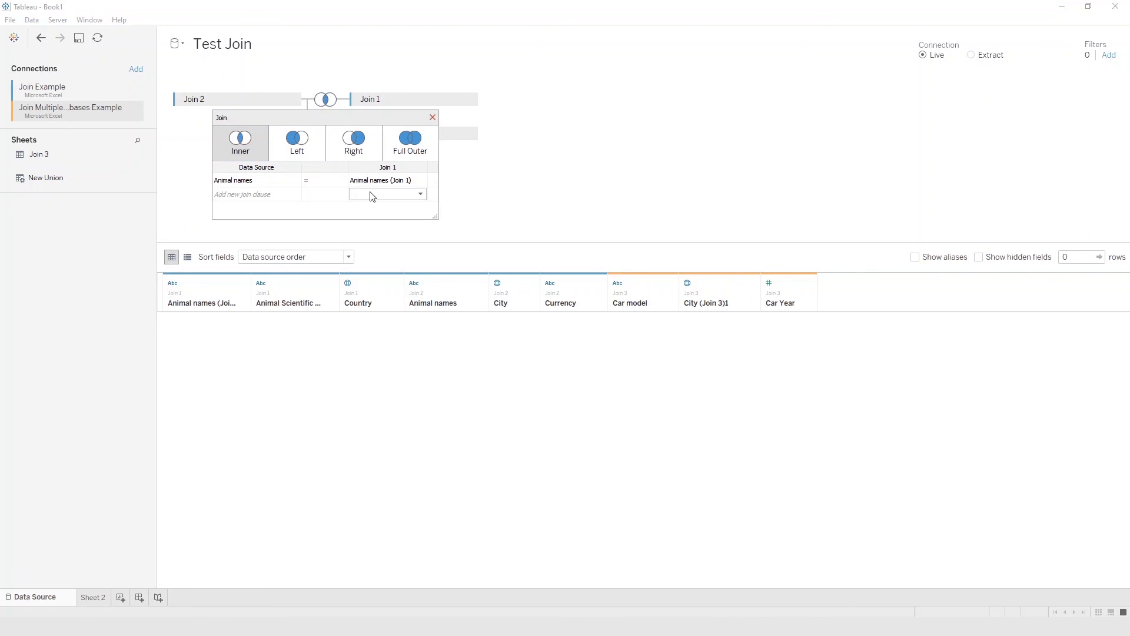
{"action": "left_click", "coordinate": [432, 117]}
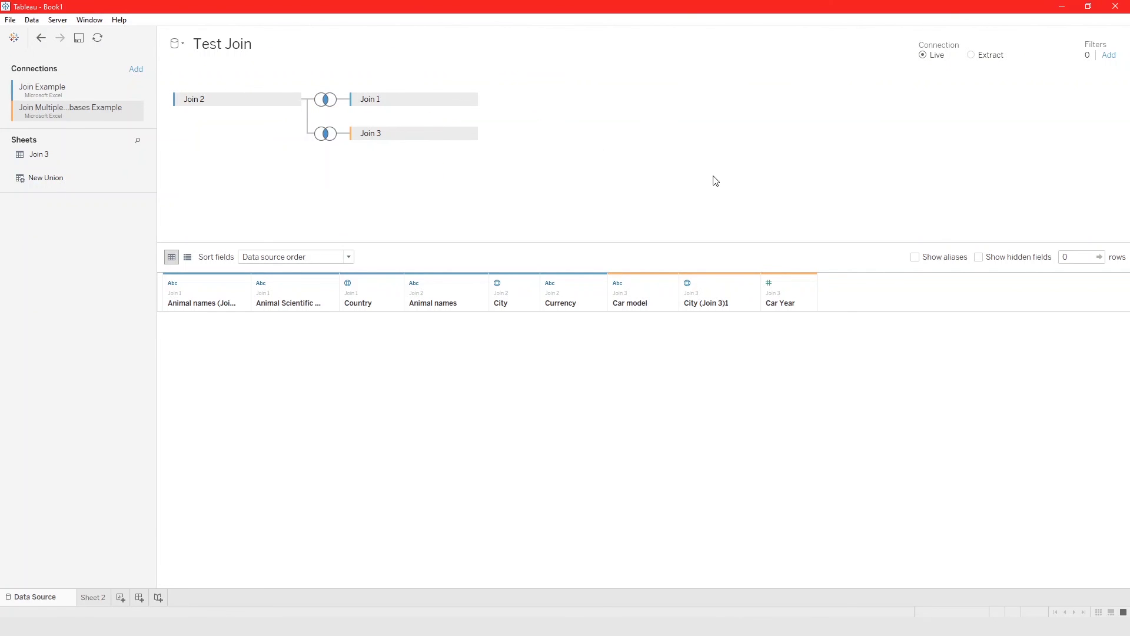